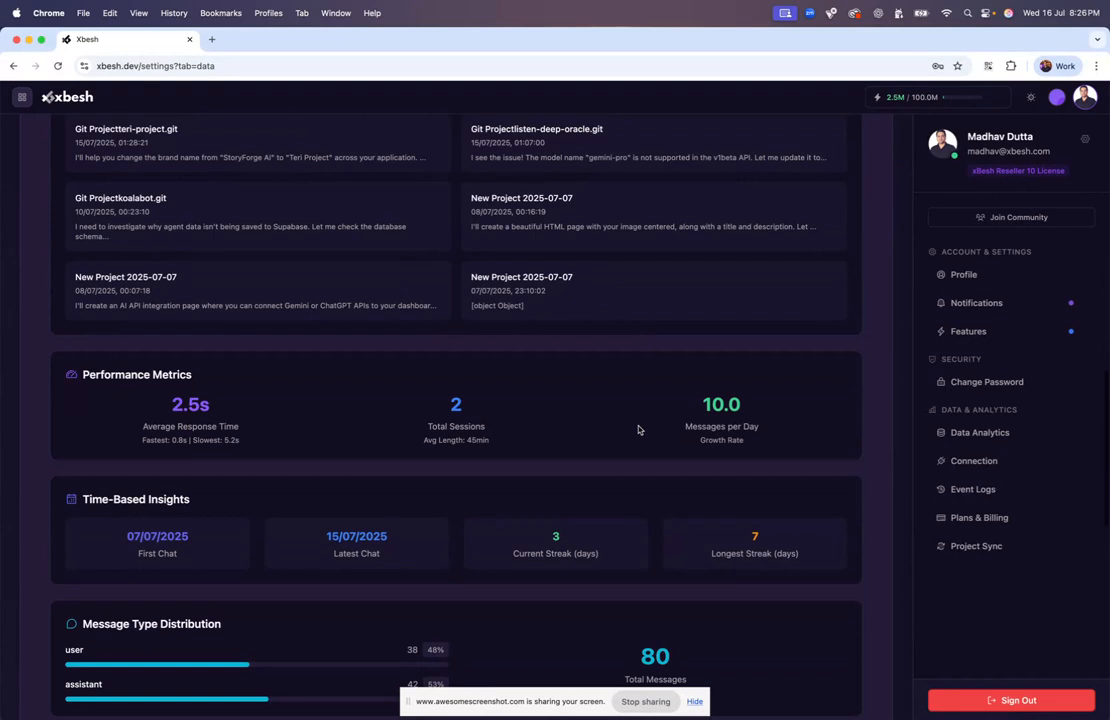
In Connection settings, disconnect the GitHub and Vercel accounts
{"action": "left_click", "coordinate": [985, 461]}
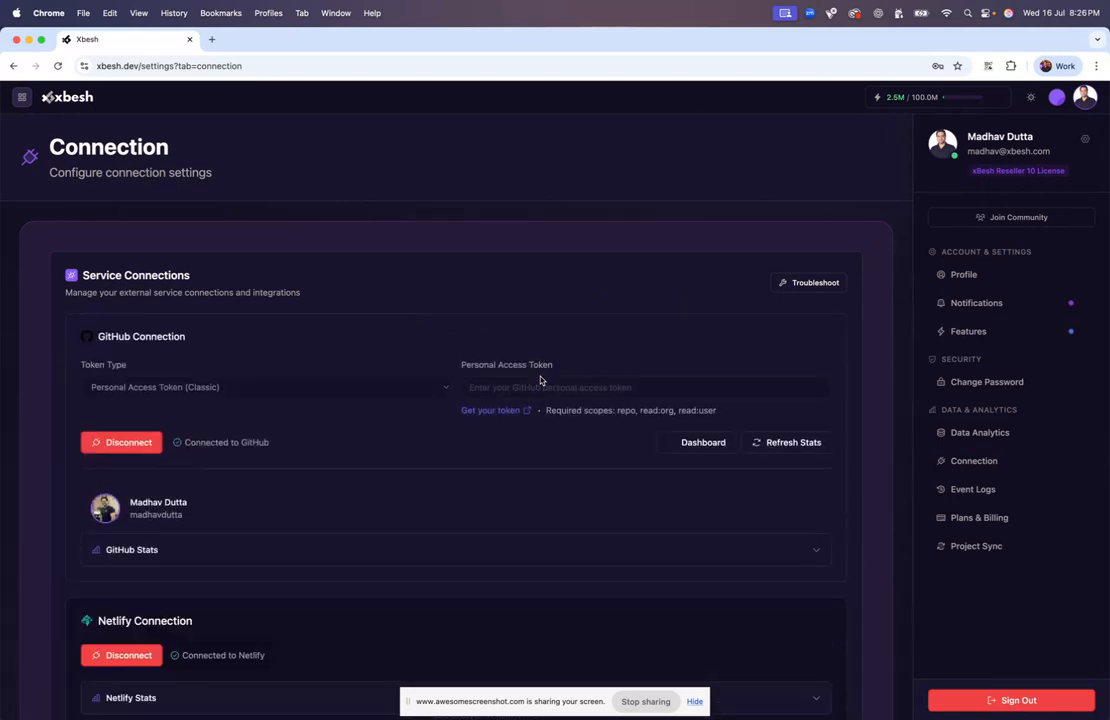
{"action": "left_click", "coordinate": [123, 443]}
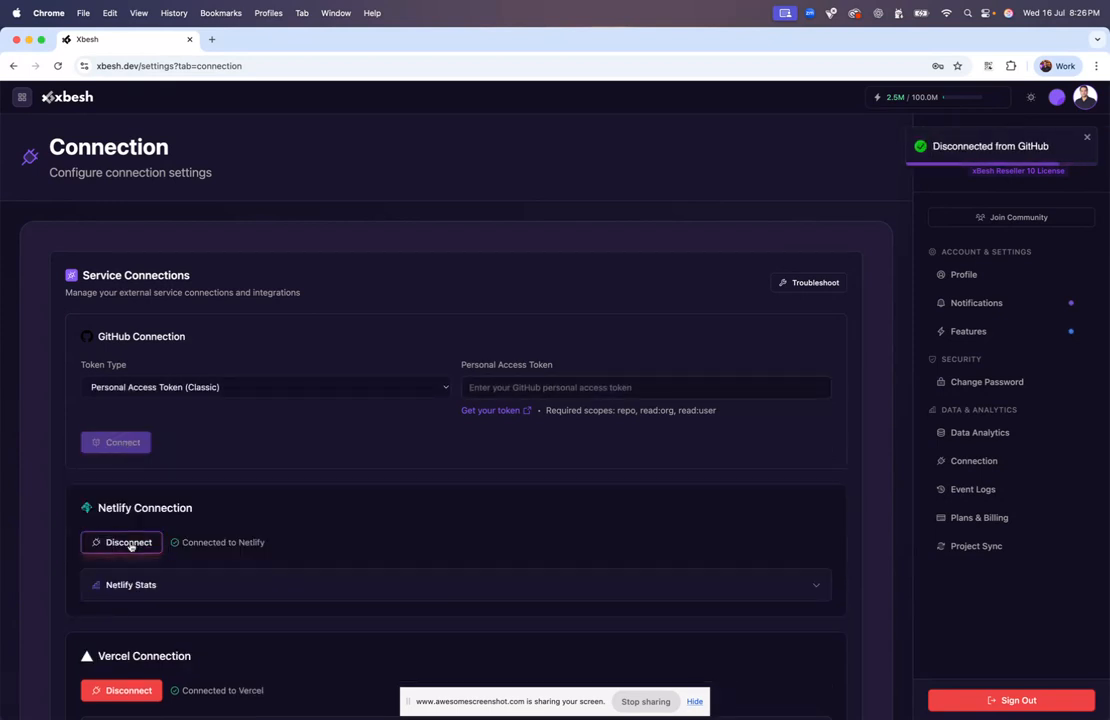
{"action": "scroll", "coordinate": [305, 527], "scroll_direction": "down", "scroll_amount": 4}
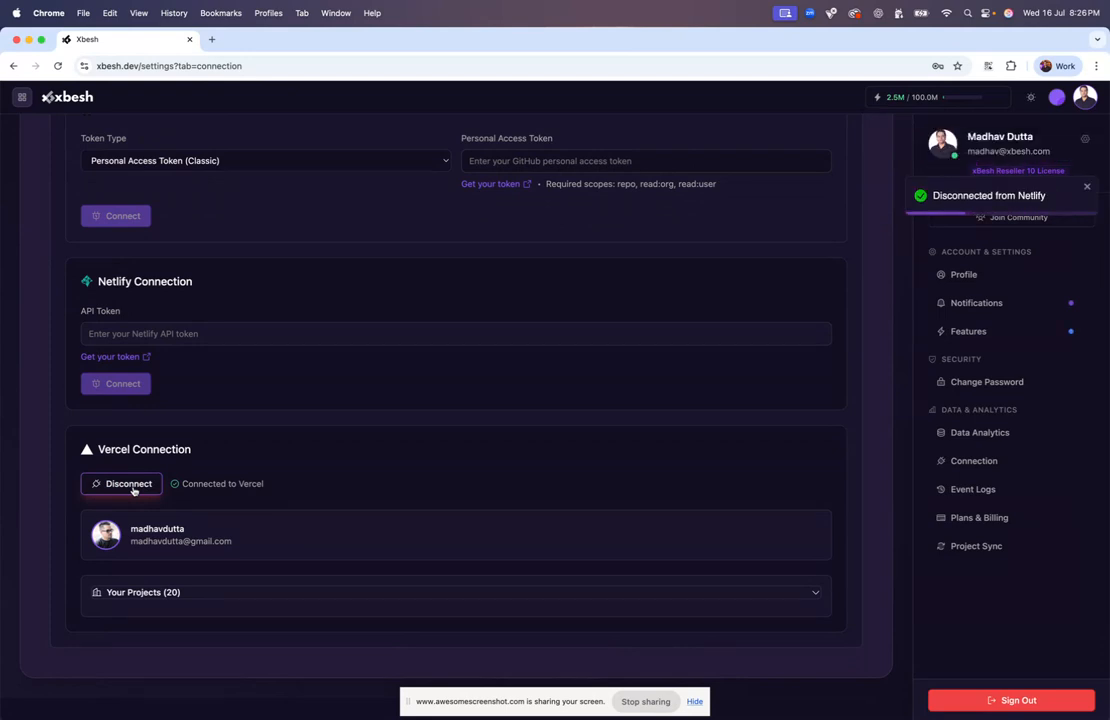
{"action": "left_click", "coordinate": [128, 484]}
{"action": "scroll", "coordinate": [217, 385], "scroll_direction": "up", "scroll_amount": 3}
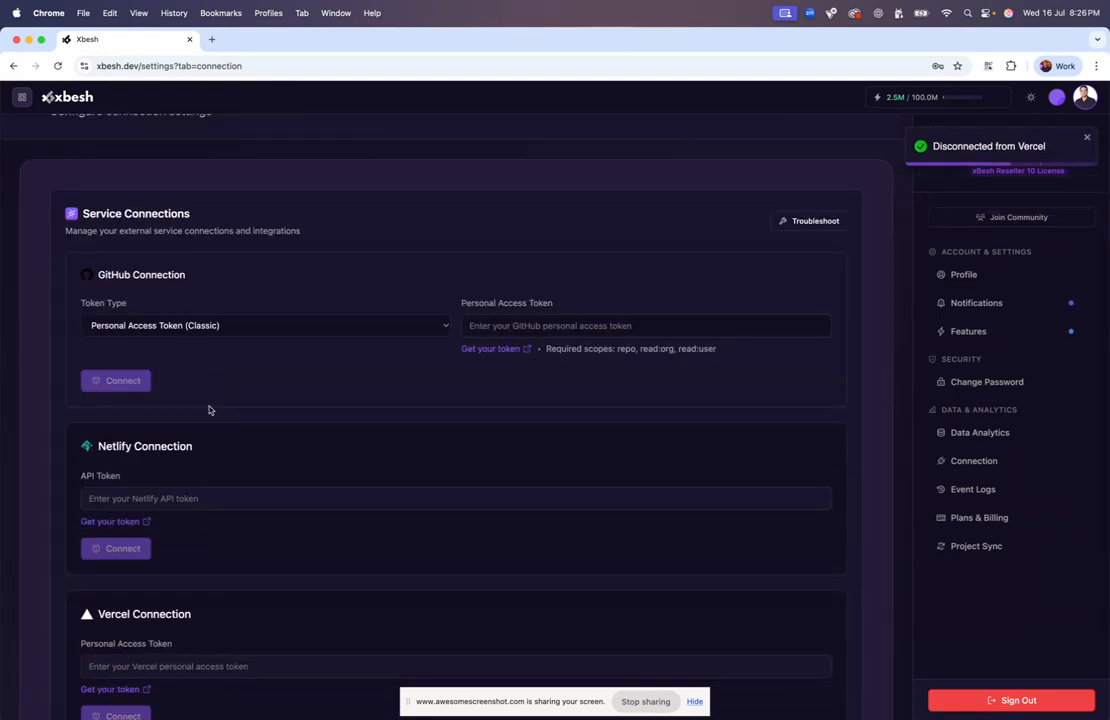
{"action": "scroll", "coordinate": [208, 409], "scroll_direction": "down", "scroll_amount": 3}
Reload the connection settings page and open a new browser tab
{"action": "key", "text": "super+r"}
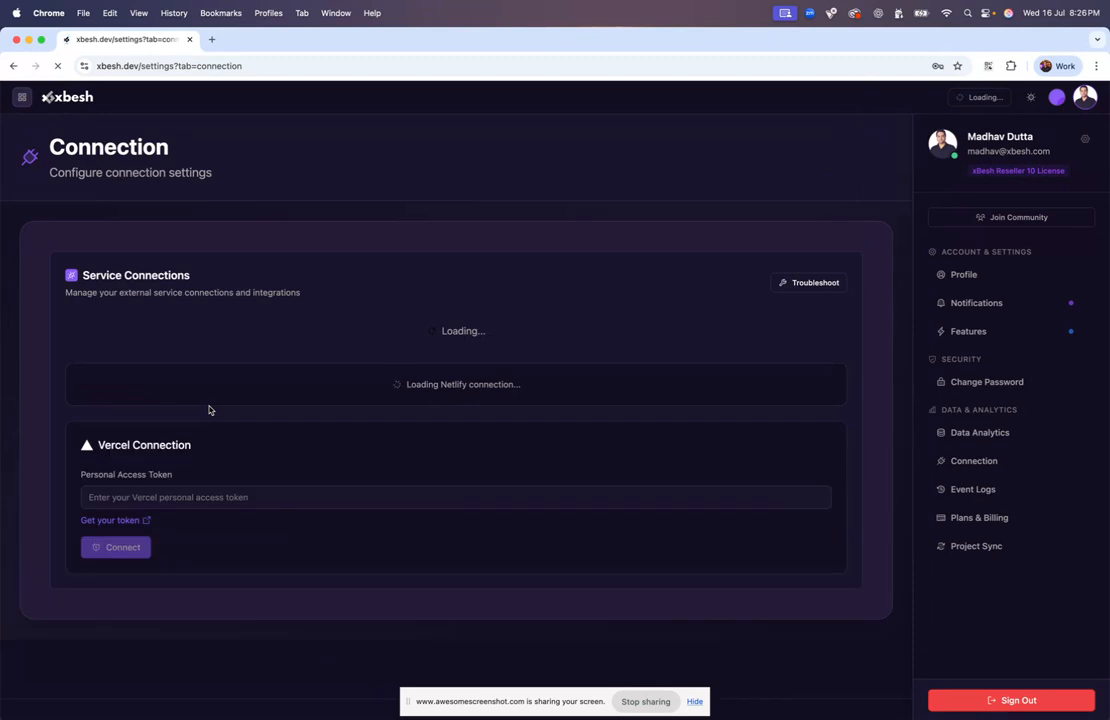
{"action": "scroll", "coordinate": [181, 425], "scroll_direction": "down", "scroll_amount": 3}
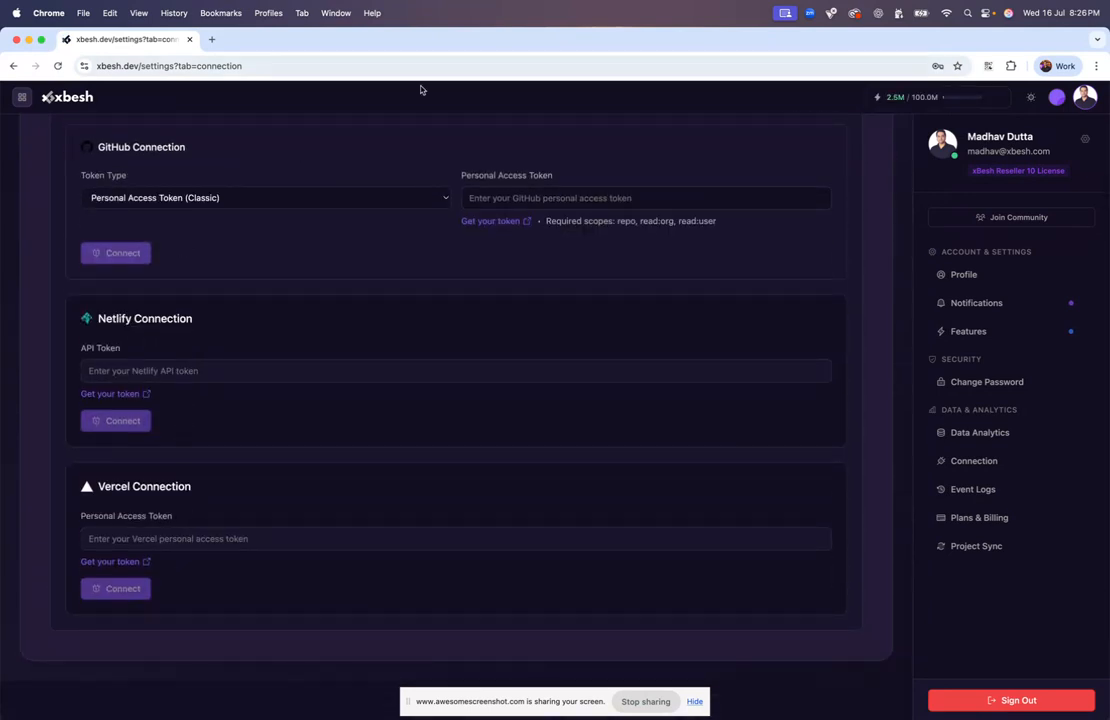
{"action": "left_click", "coordinate": [211, 39]}
Load GitHub by typing 'git', then close the extra GitHub dashboard tab
{"action": "type", "text": "git"}
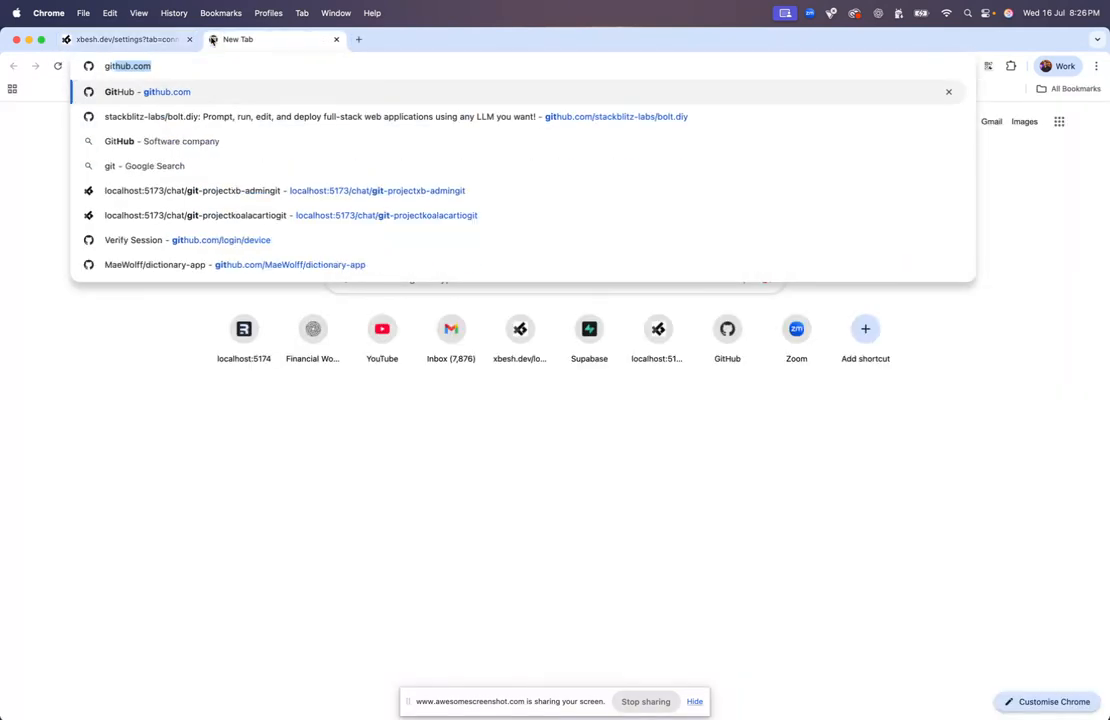
{"action": "key", "text": "Return"}
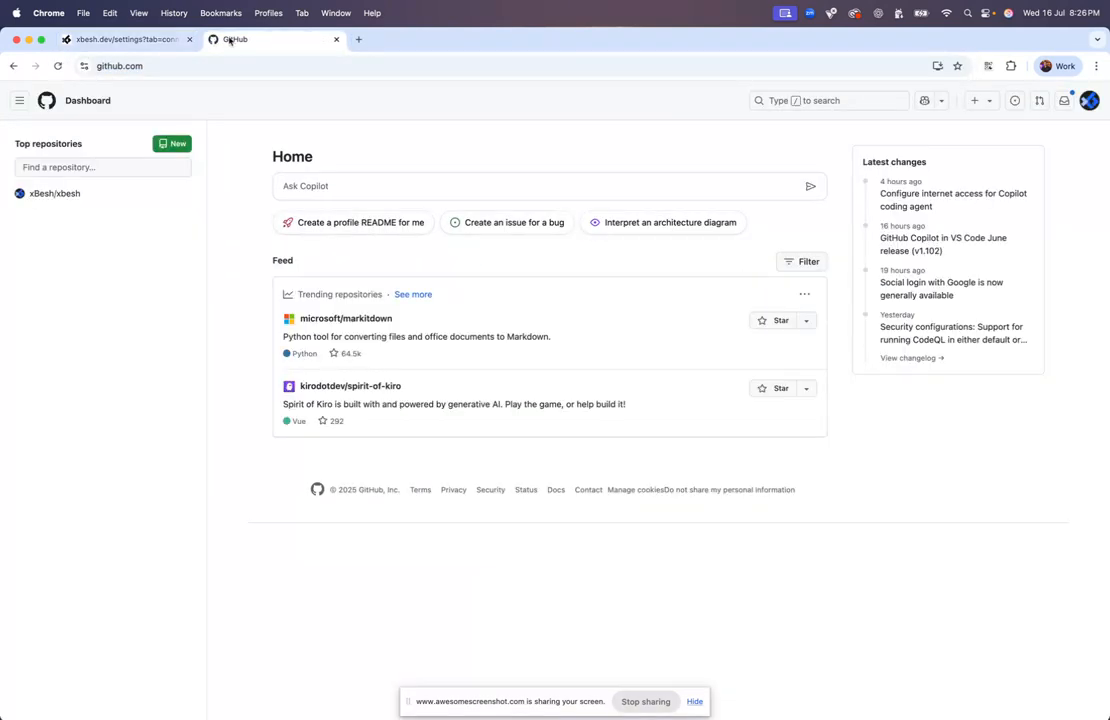
{"action": "left_click", "coordinate": [336, 39]}
{"action": "scroll", "coordinate": [283, 248], "scroll_direction": "up", "scroll_amount": 2}
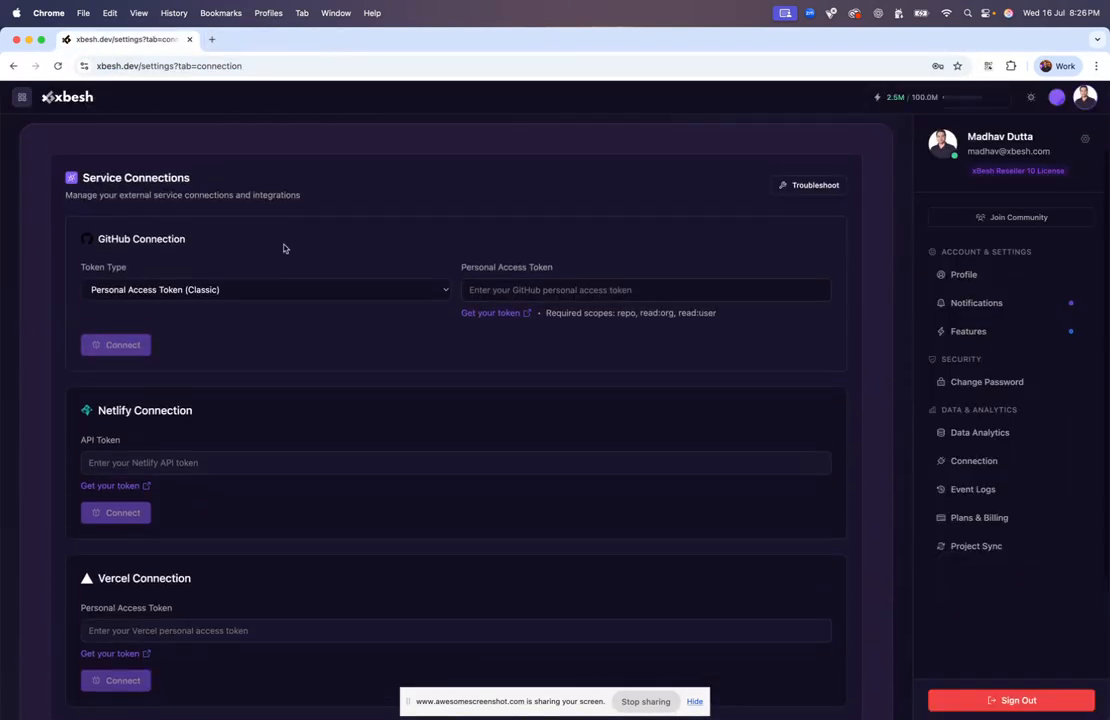
Open GitHub's token creation page, confirm access with the saved account password, and return to Xbesh
{"action": "left_click", "coordinate": [497, 313]}
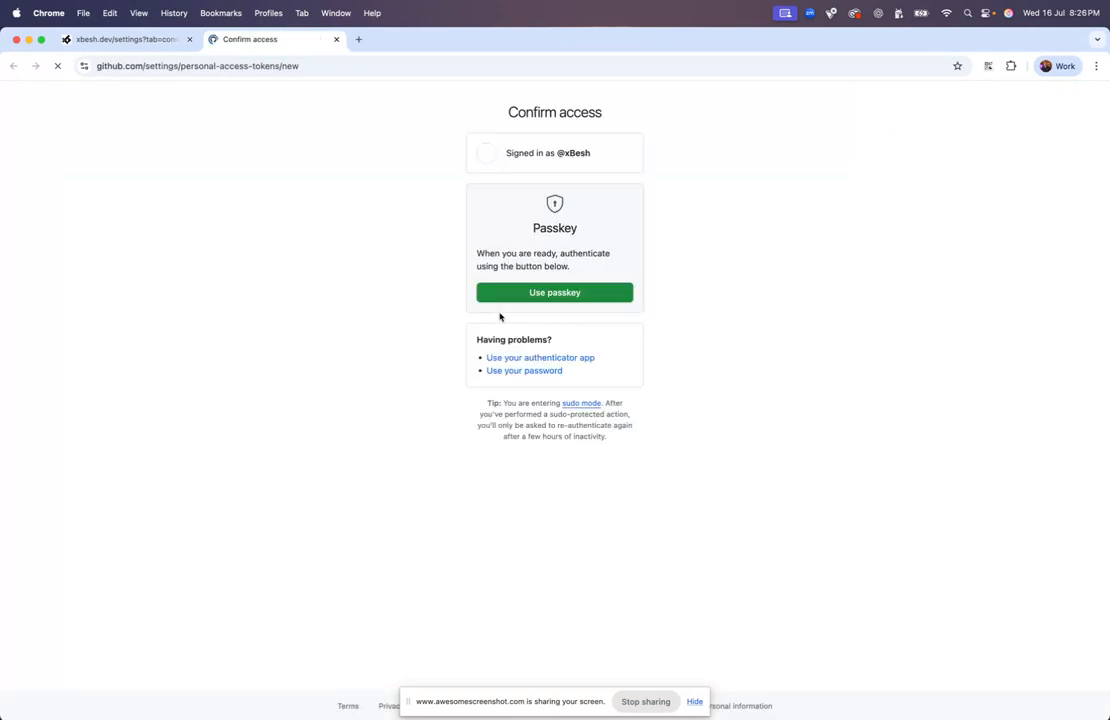
{"action": "left_click", "coordinate": [545, 373]}
{"action": "left_click", "coordinate": [528, 220]}
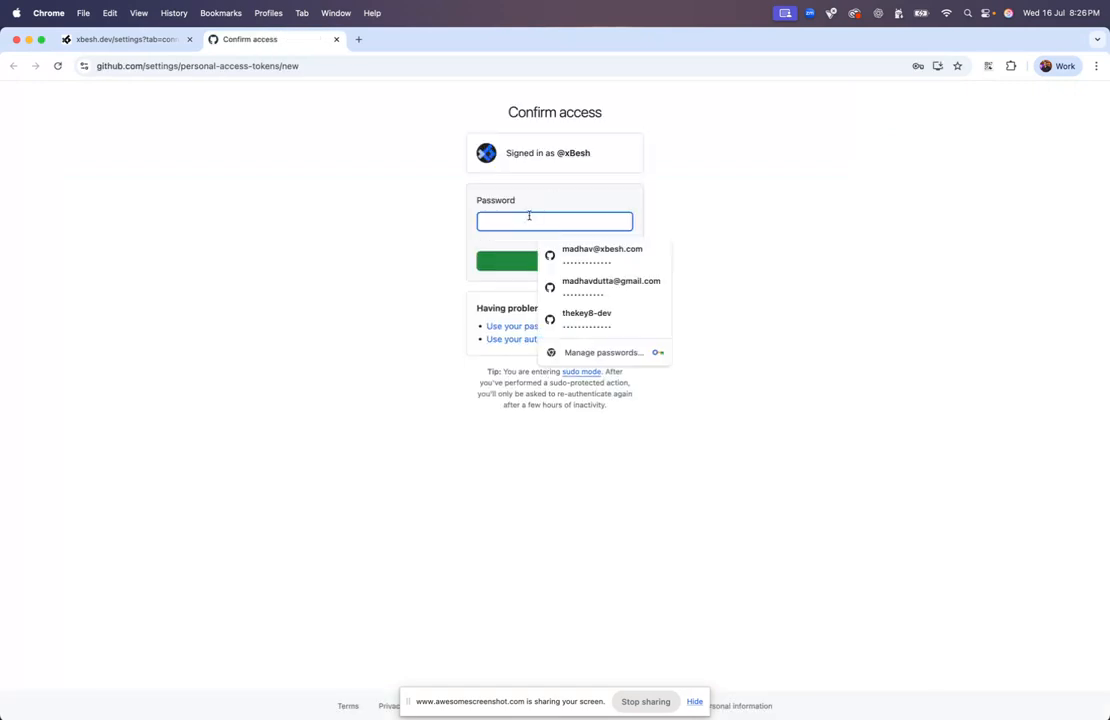
{"action": "left_click", "coordinate": [574, 252]}
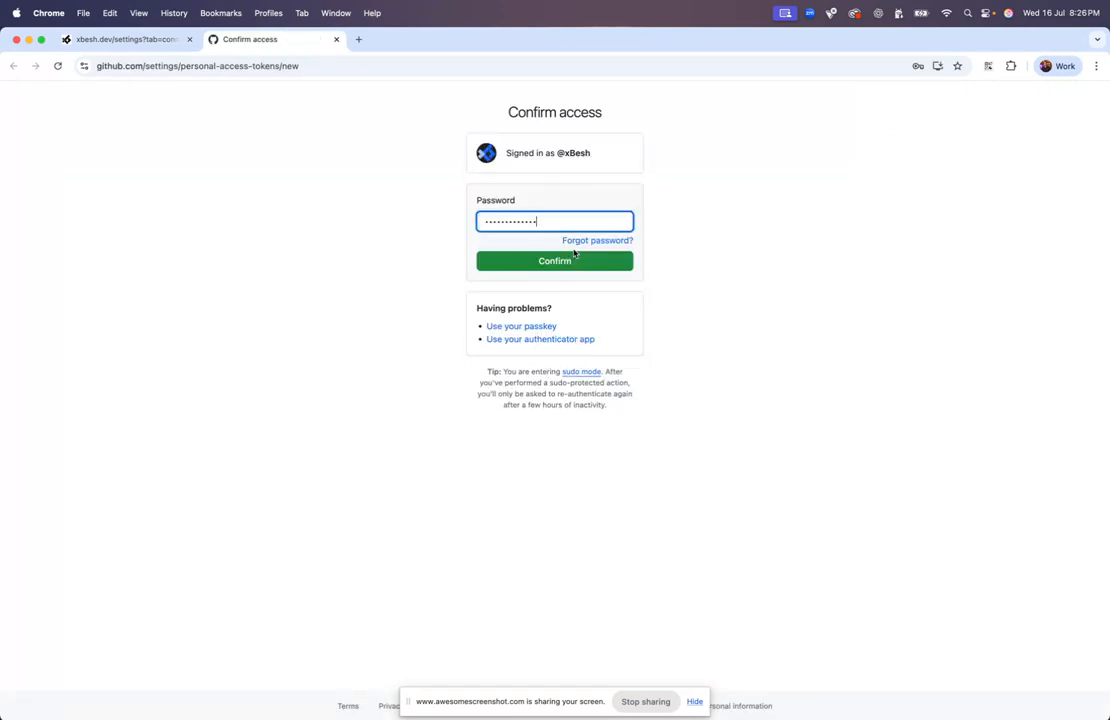
{"action": "left_click", "coordinate": [576, 264]}
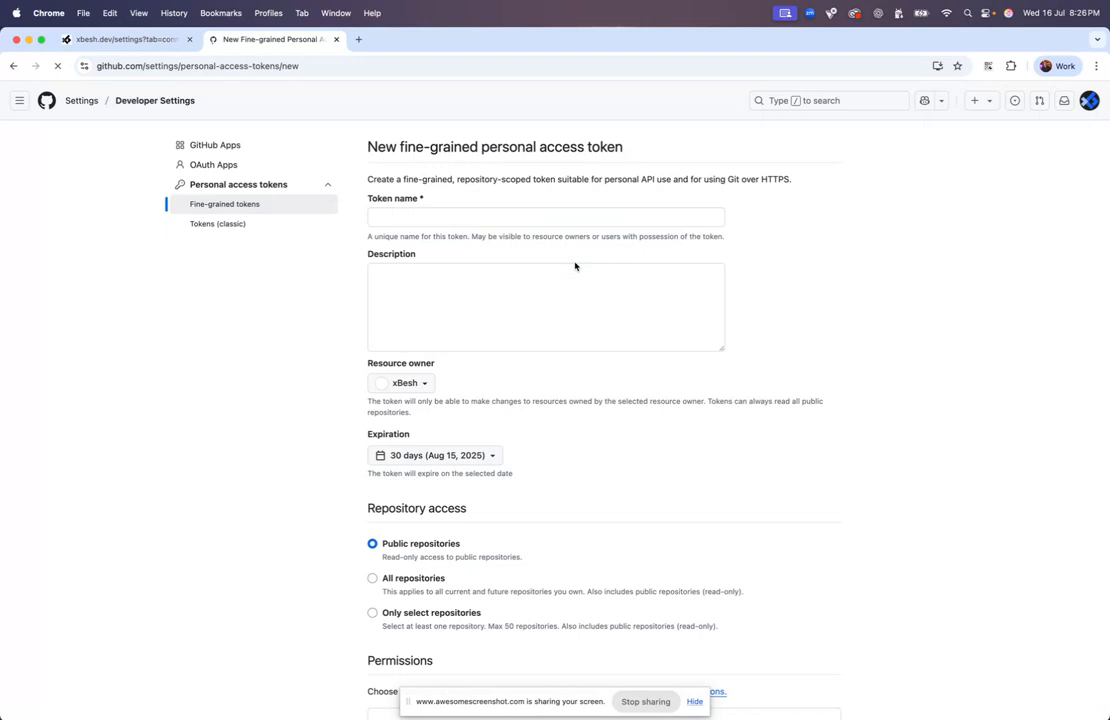
{"action": "left_click", "coordinate": [170, 38]}
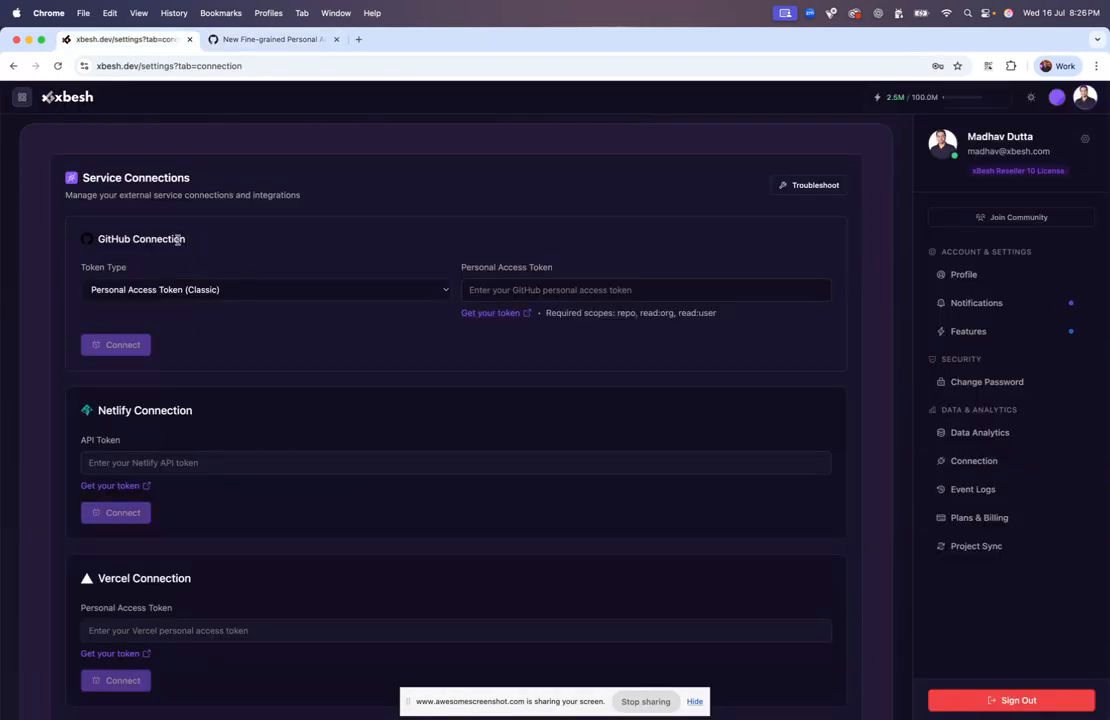
Open a GitHub dashboard in another tab, then close that extra tab
{"action": "left_click", "coordinate": [360, 40]}
{"action": "type", "text": "git"}
{"action": "key", "text": "Return"}
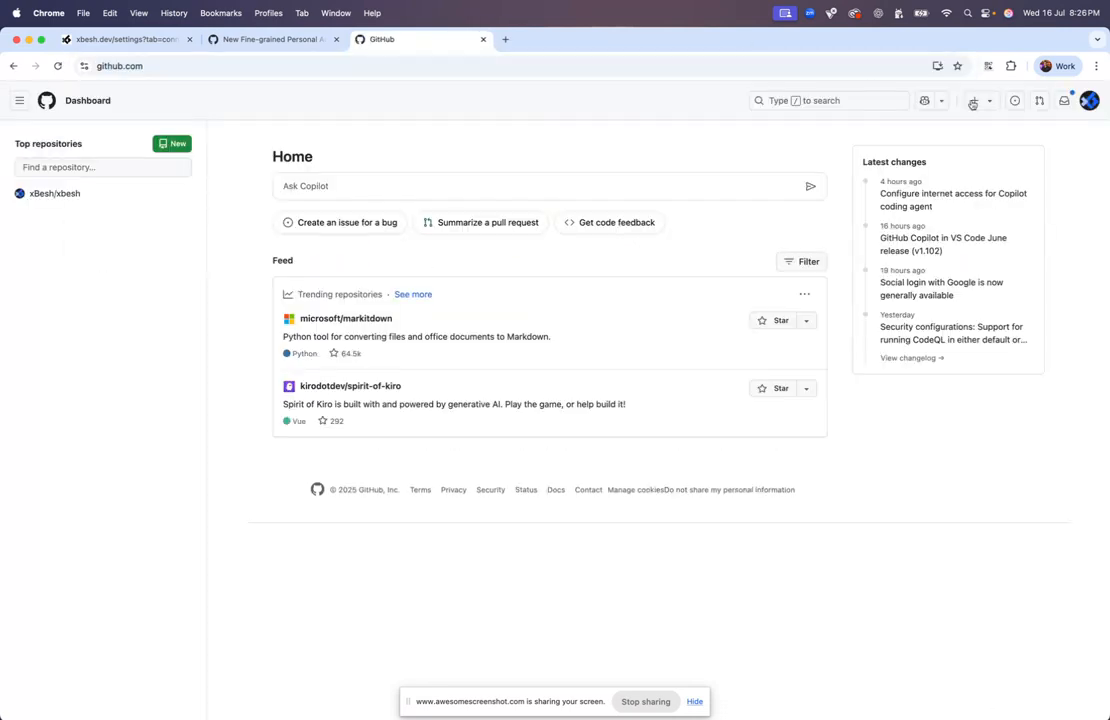
{"action": "left_click", "coordinate": [483, 39]}
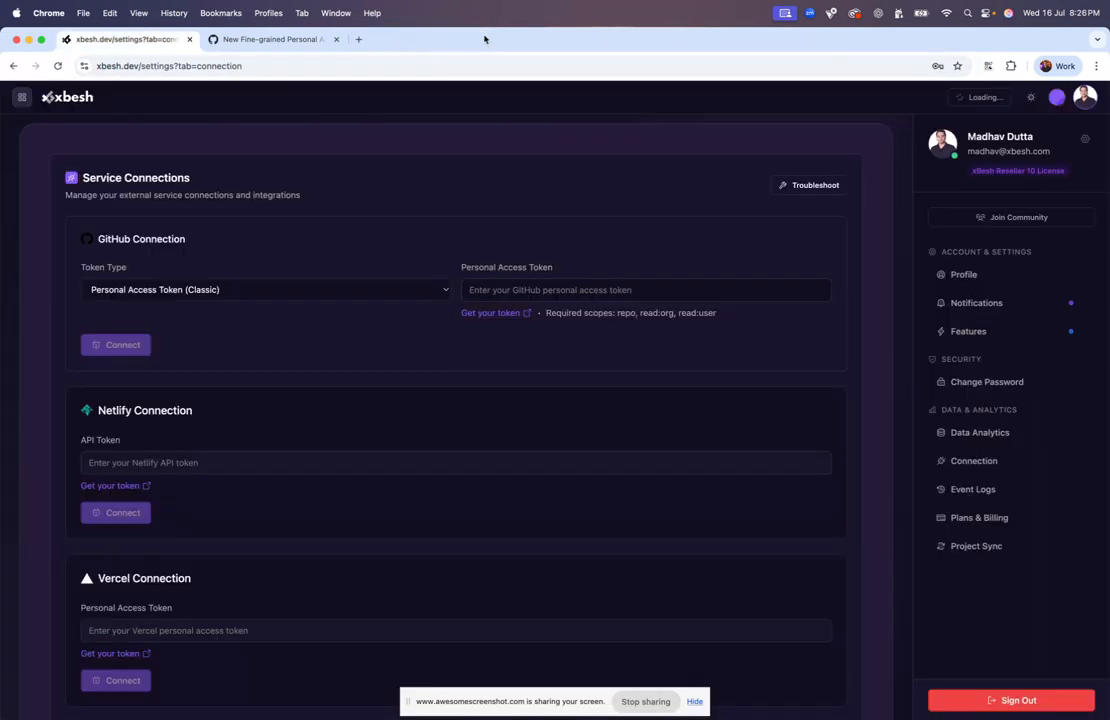
Toggle between Xbesh settings and the GitHub token form, ending on the token form
{"action": "left_click", "coordinate": [300, 45]}
{"action": "left_click", "coordinate": [130, 42]}
{"action": "left_click", "coordinate": [280, 40]}
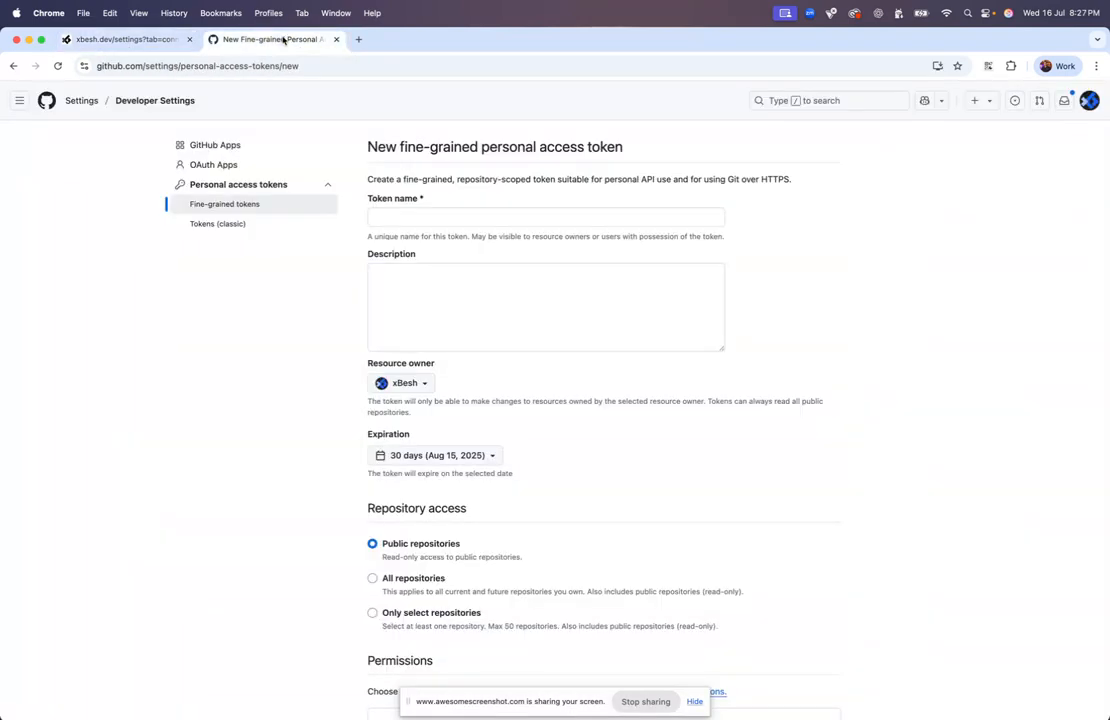
{"action": "left_click", "coordinate": [145, 42]}
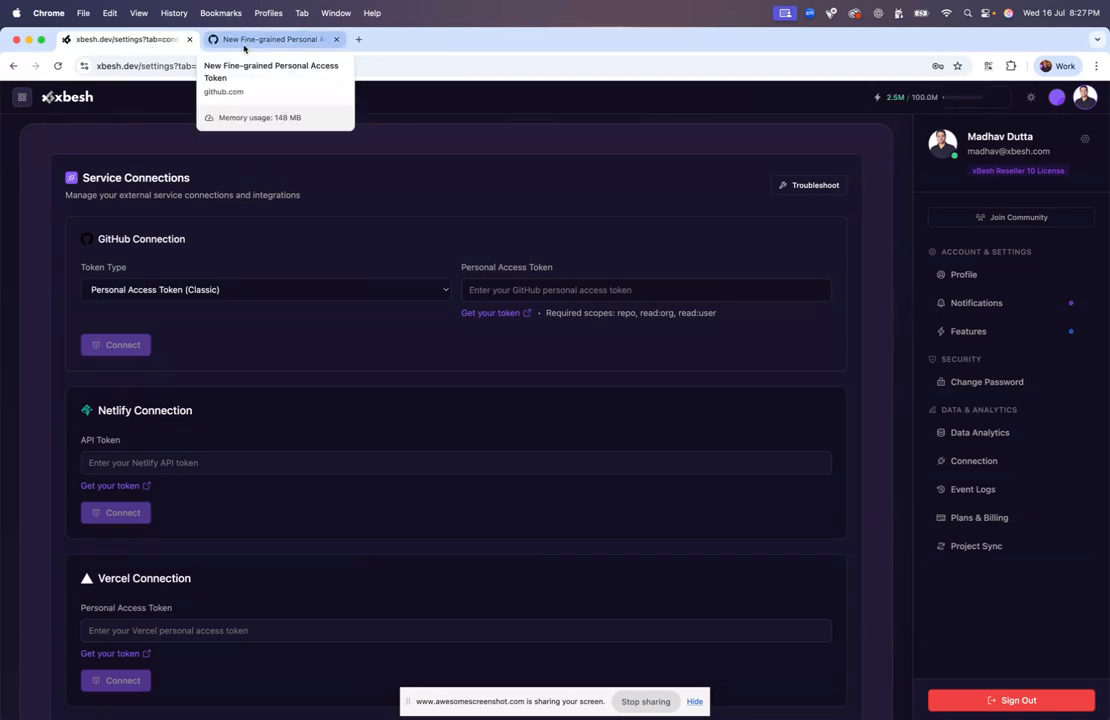
{"action": "left_click", "coordinate": [264, 40]}
{"action": "left_click", "coordinate": [128, 42]}
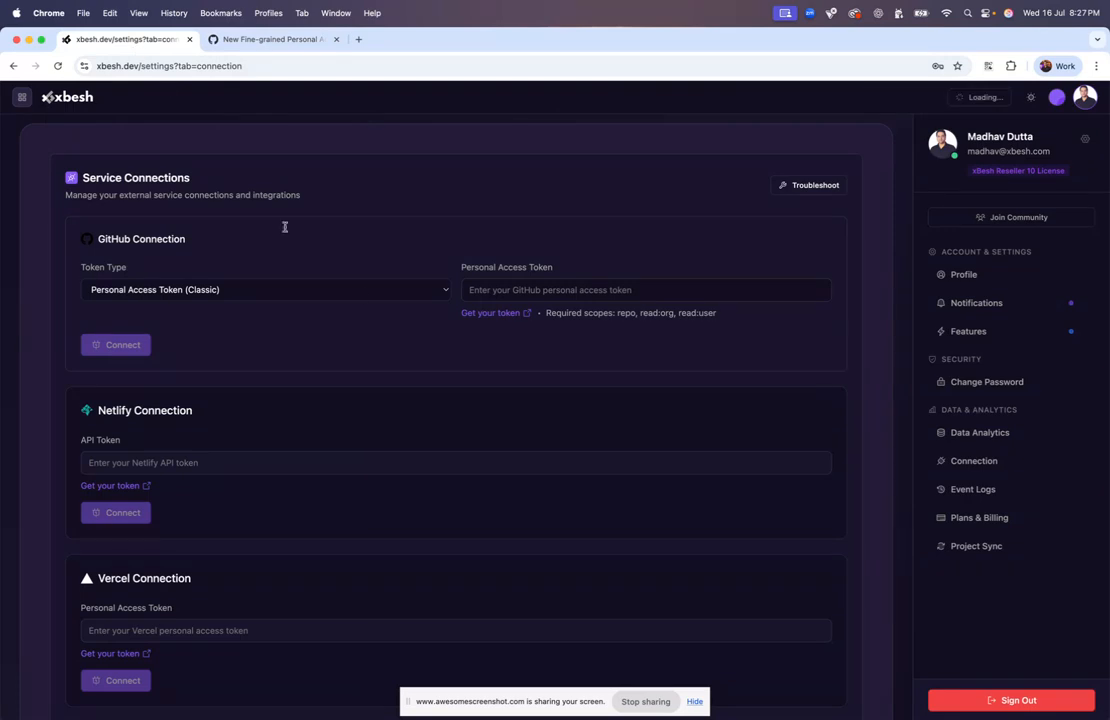
{"action": "scroll", "coordinate": [493, 318], "scroll_direction": "up", "scroll_amount": 5}
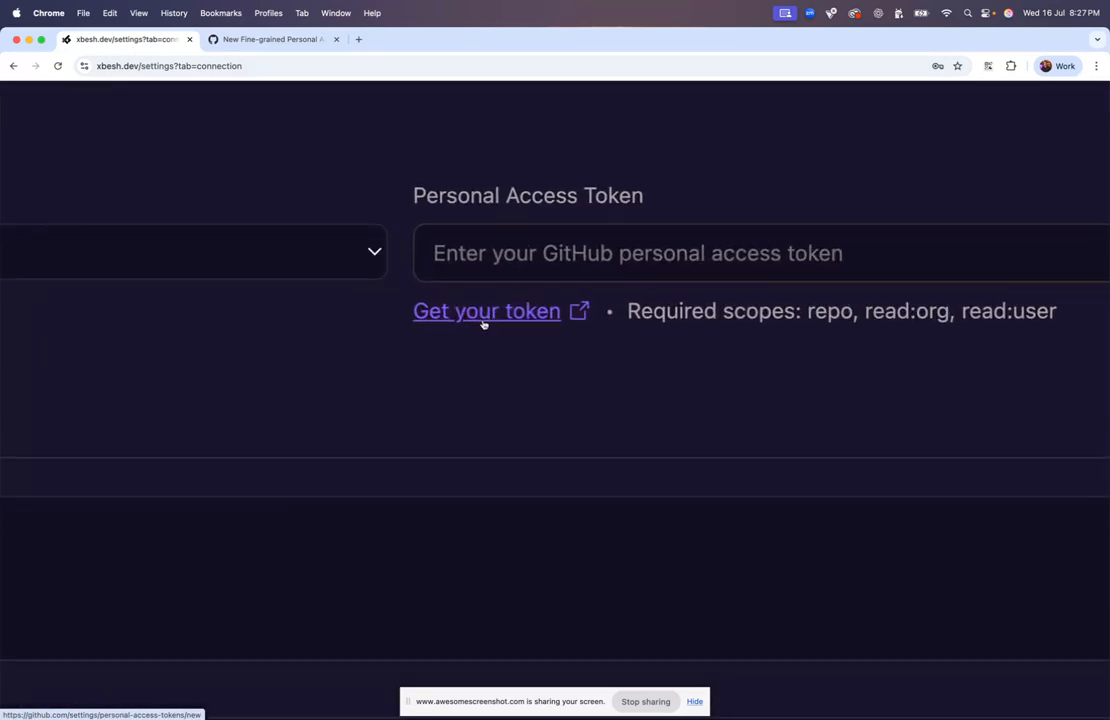
{"action": "scroll", "coordinate": [493, 320], "scroll_direction": "down", "scroll_amount": 5}
{"action": "left_click", "coordinate": [301, 44]}
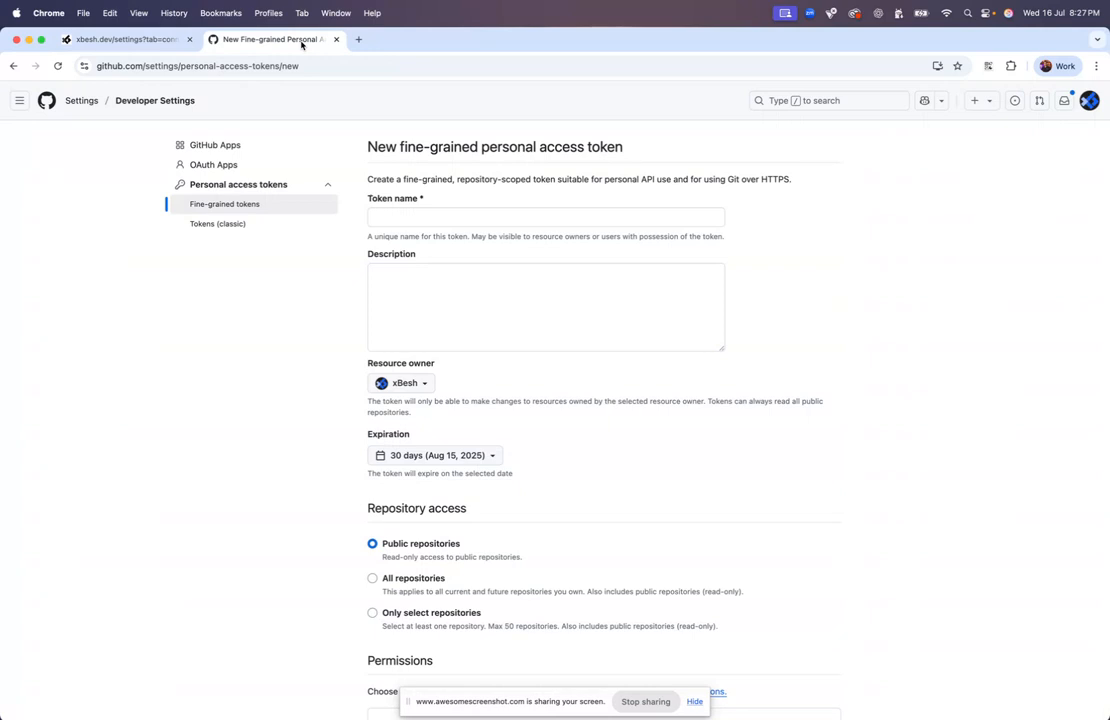
From Tokens (classic), choose Generate new token (classic)
{"action": "left_click", "coordinate": [224, 229]}
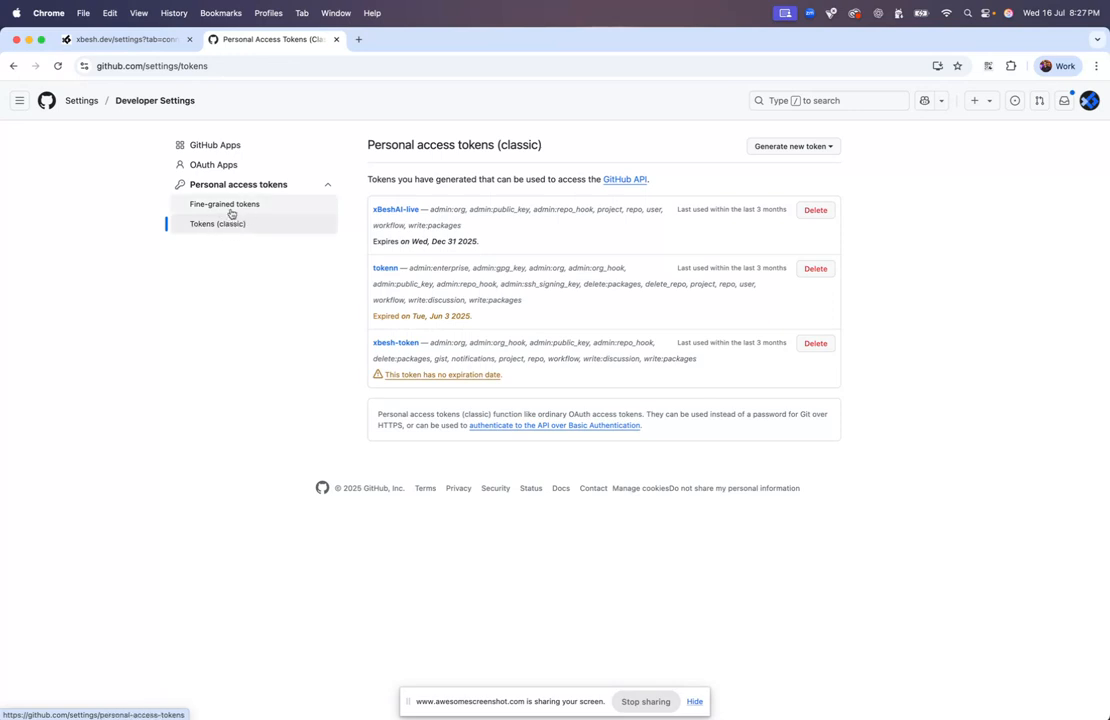
{"action": "left_click", "coordinate": [818, 147]}
{"action": "left_click", "coordinate": [822, 146]}
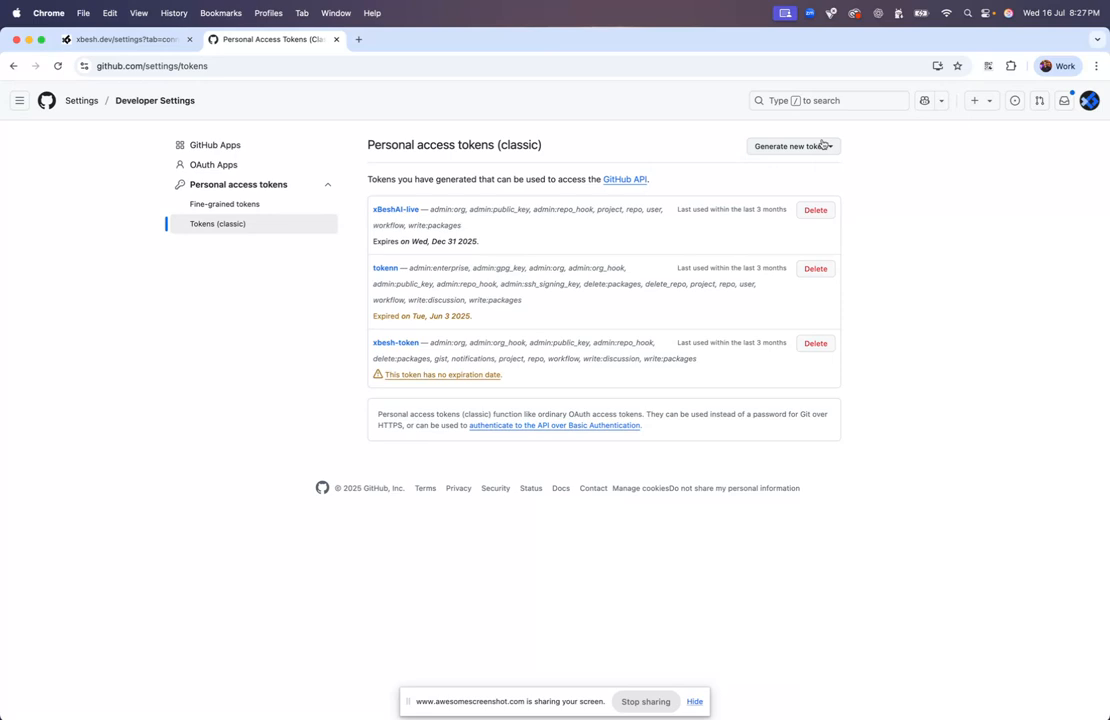
{"action": "left_click", "coordinate": [814, 151]}
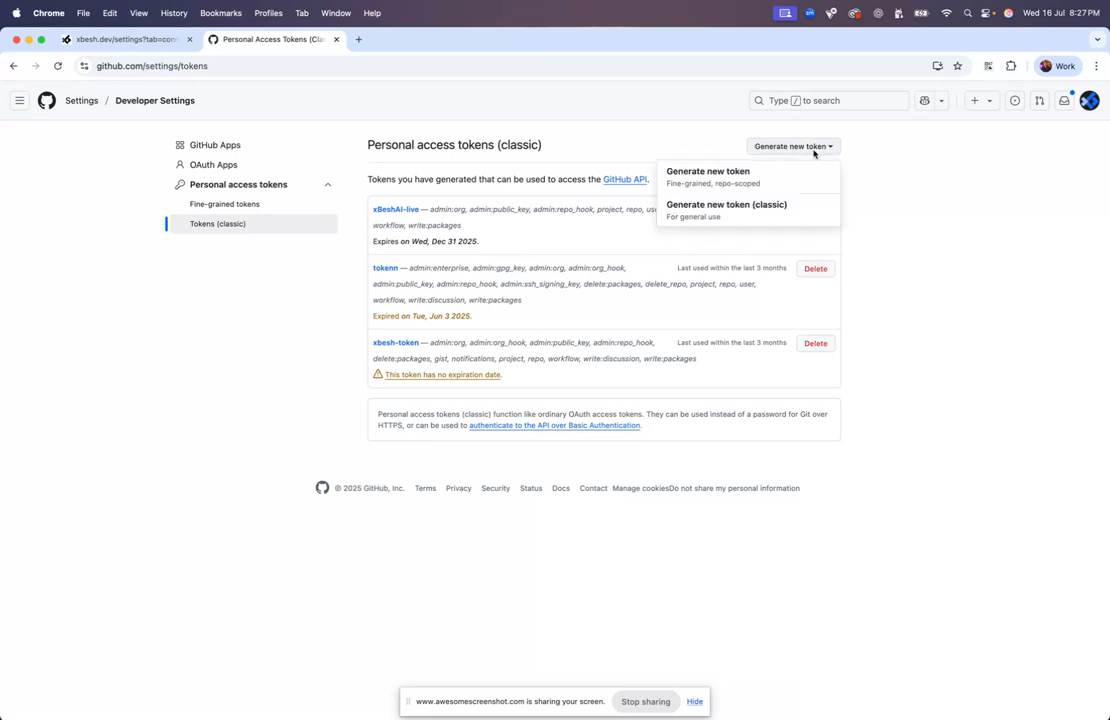
{"action": "left_click", "coordinate": [735, 209]}
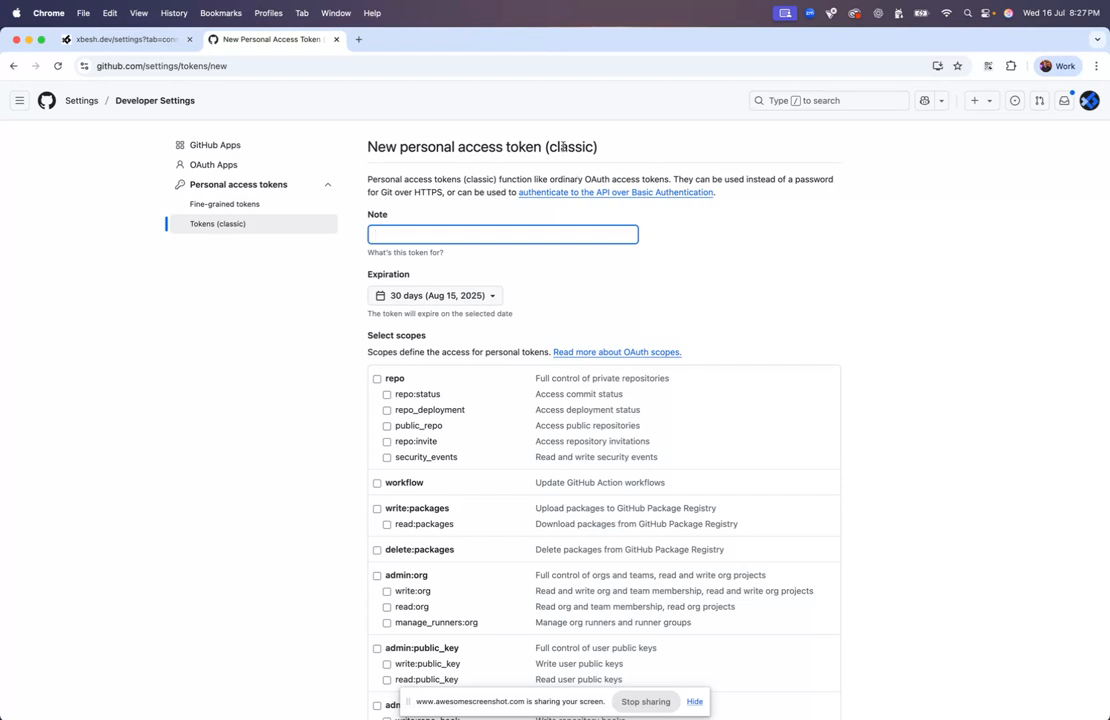
Fill in 'hello-world' as the token note and bring up the expiration choices
{"action": "double_click", "coordinate": [563, 146]}
{"action": "left_click", "coordinate": [456, 230]}
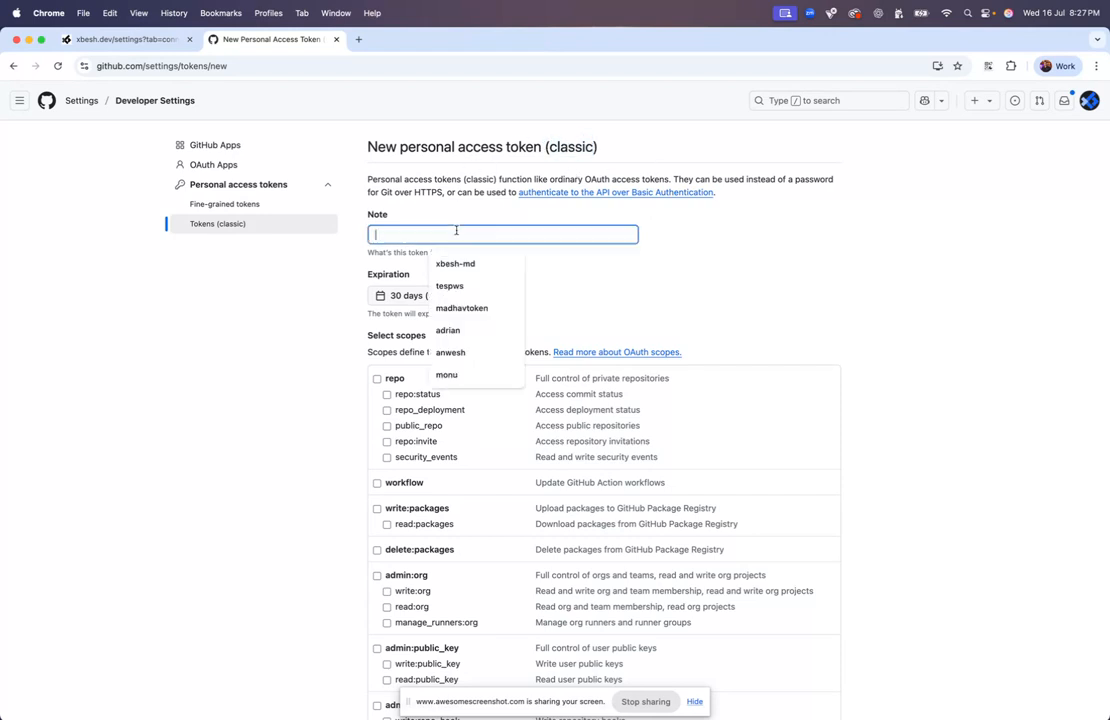
{"action": "key", "text": "Escape"}
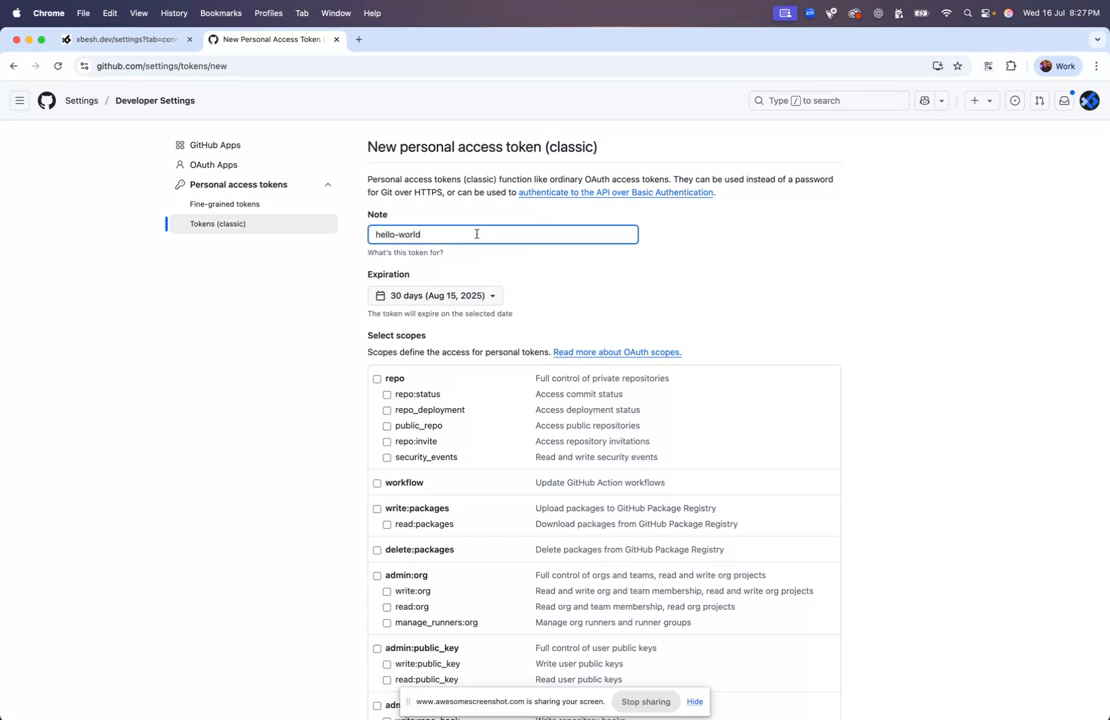
{"action": "scroll", "coordinate": [446, 237], "scroll_direction": "down", "scroll_amount": 2}
{"action": "left_click", "coordinate": [445, 215]}
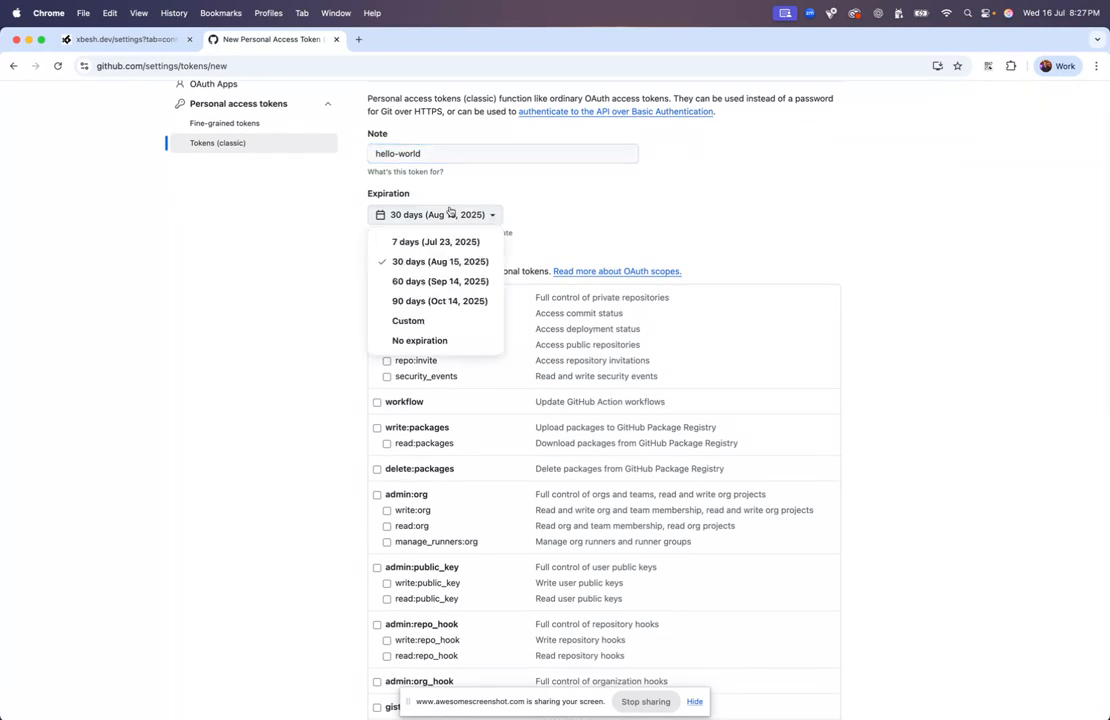
Set the token to never expire and grant it full repo access
{"action": "left_click", "coordinate": [422, 342]}
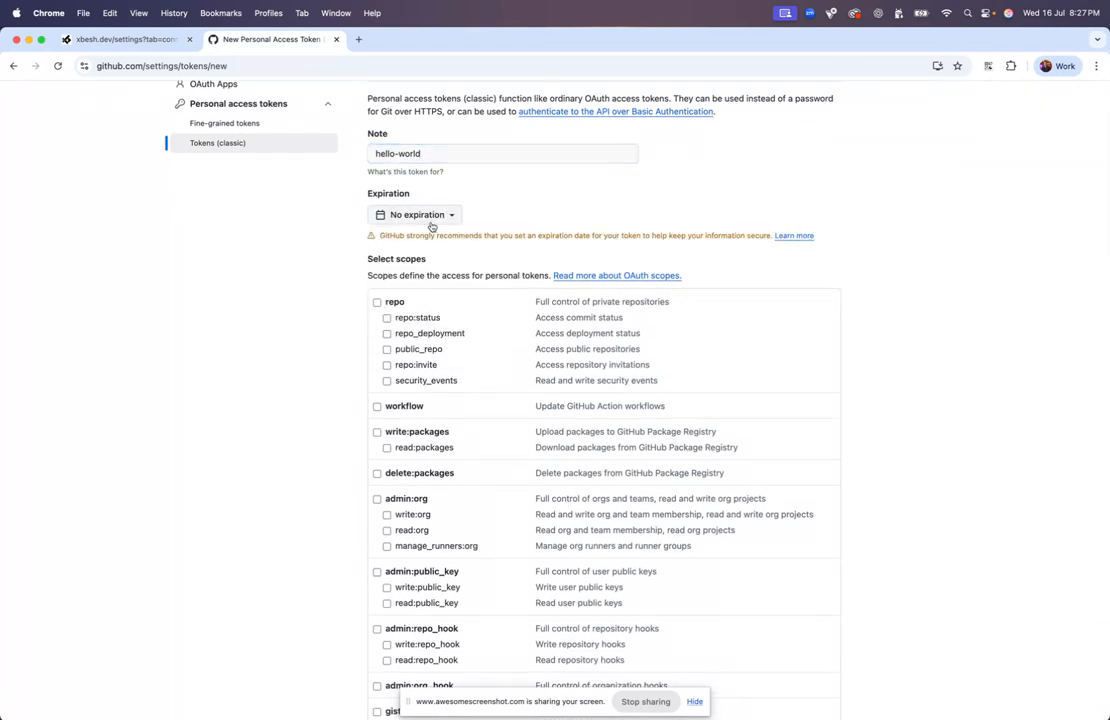
{"action": "scroll", "coordinate": [430, 250], "scroll_direction": "down", "scroll_amount": 2}
{"action": "left_click", "coordinate": [377, 220]}
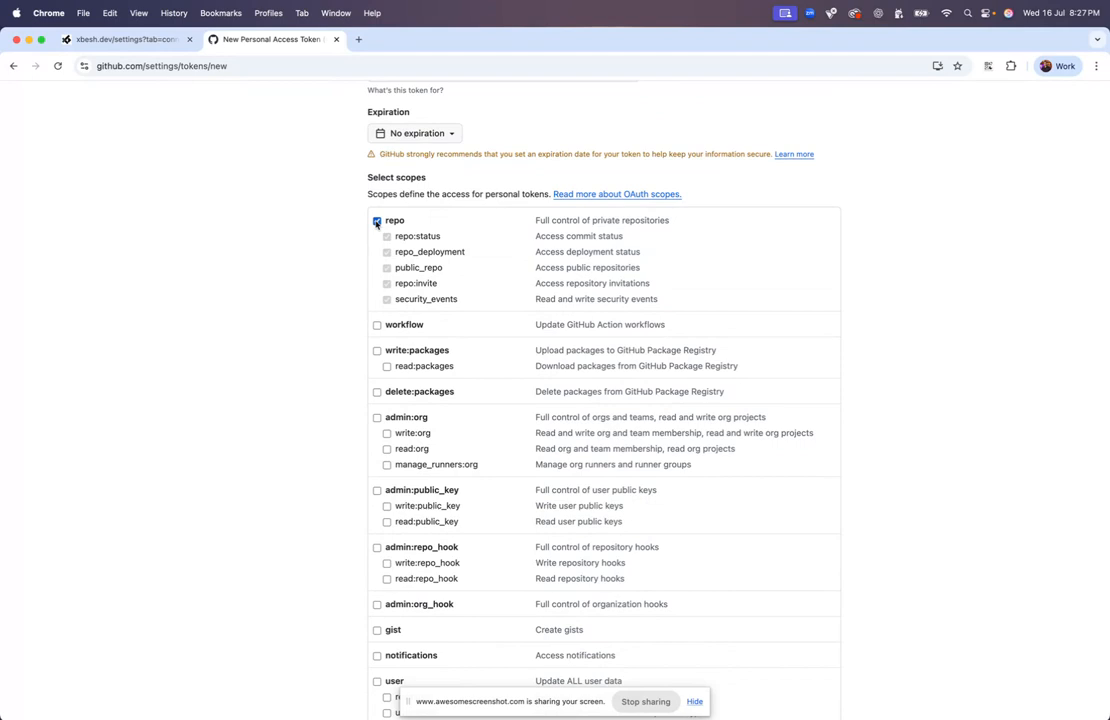
Add the admin:org and user scopes, then review the rest of the scopes list
{"action": "scroll", "coordinate": [377, 326], "scroll_direction": "down", "scroll_amount": 3}
{"action": "left_click", "coordinate": [377, 309]}
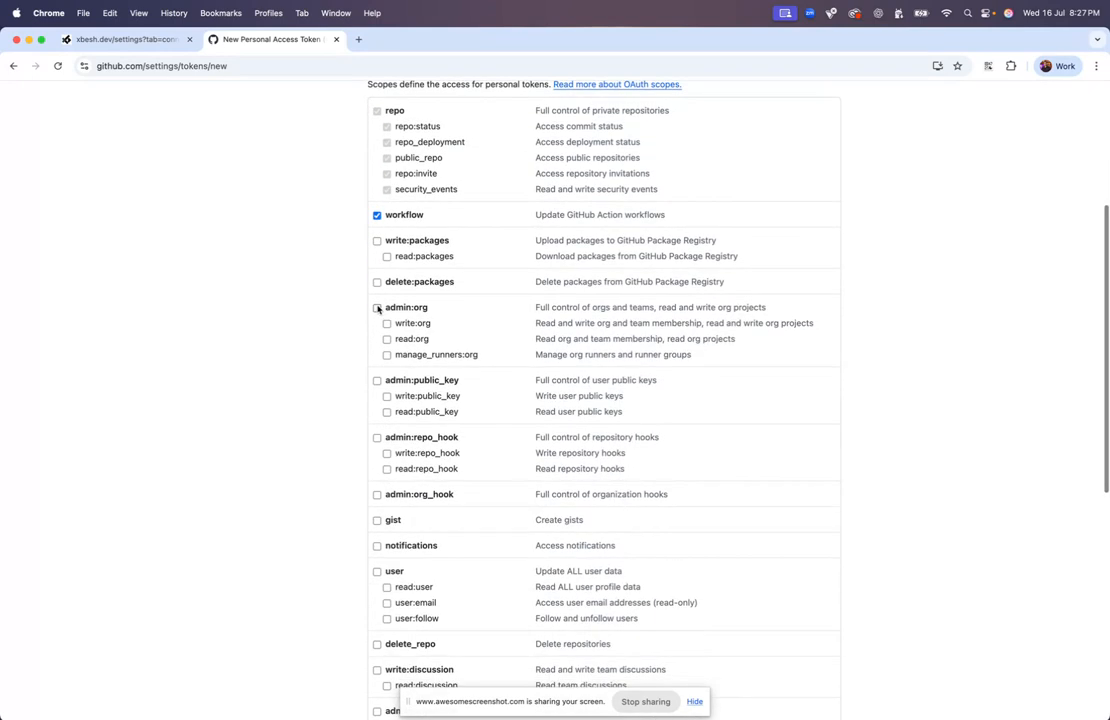
{"action": "scroll", "coordinate": [376, 309], "scroll_direction": "down", "scroll_amount": 1}
{"action": "scroll", "coordinate": [376, 310], "scroll_direction": "down", "scroll_amount": 5}
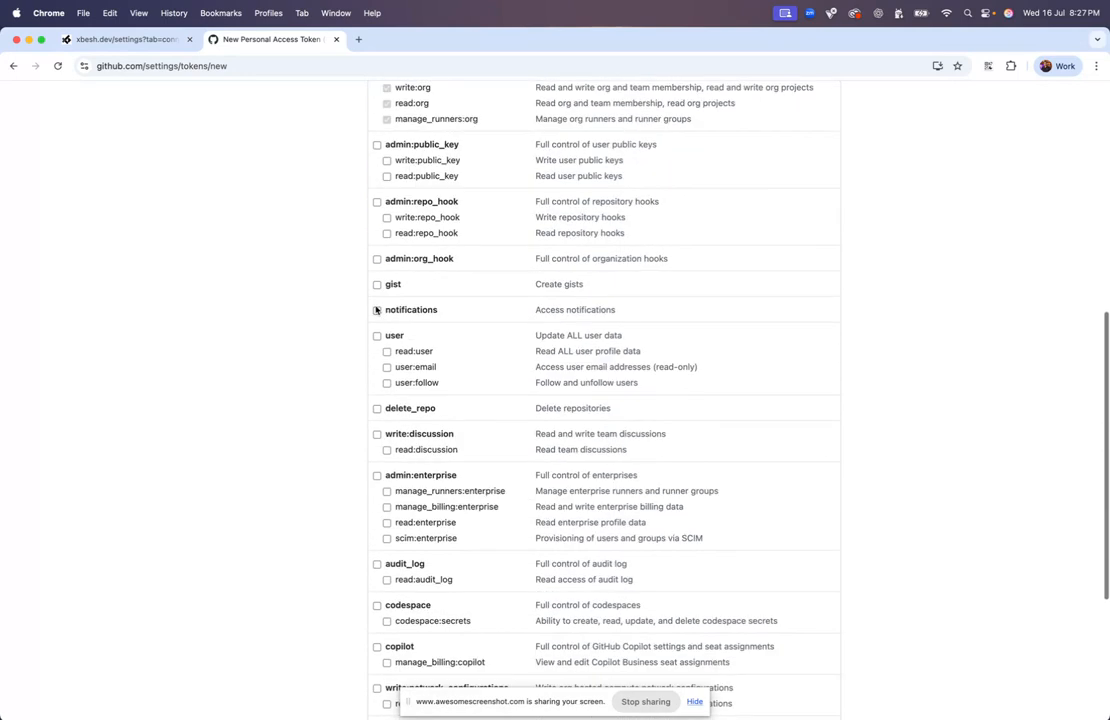
{"action": "left_click", "coordinate": [376, 314]}
{"action": "scroll", "coordinate": [376, 316], "scroll_direction": "down", "scroll_amount": 6}
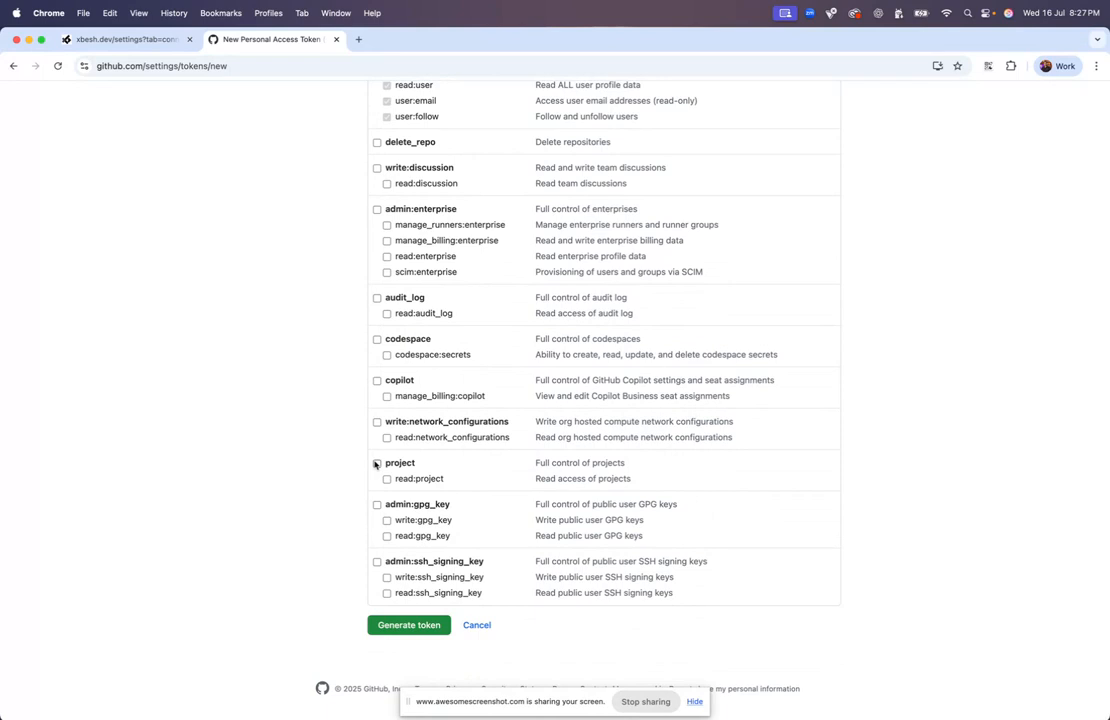
{"action": "scroll", "coordinate": [376, 466], "scroll_direction": "up", "scroll_amount": 16}
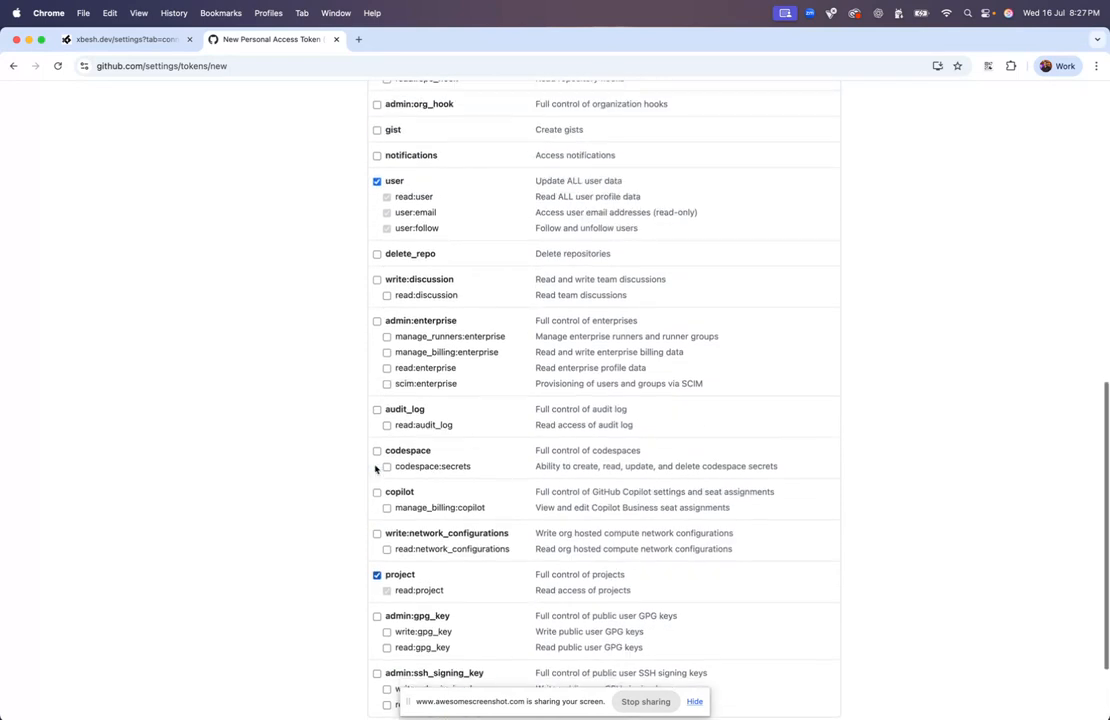
{"action": "scroll", "coordinate": [376, 466], "scroll_direction": "down", "scroll_amount": 3}
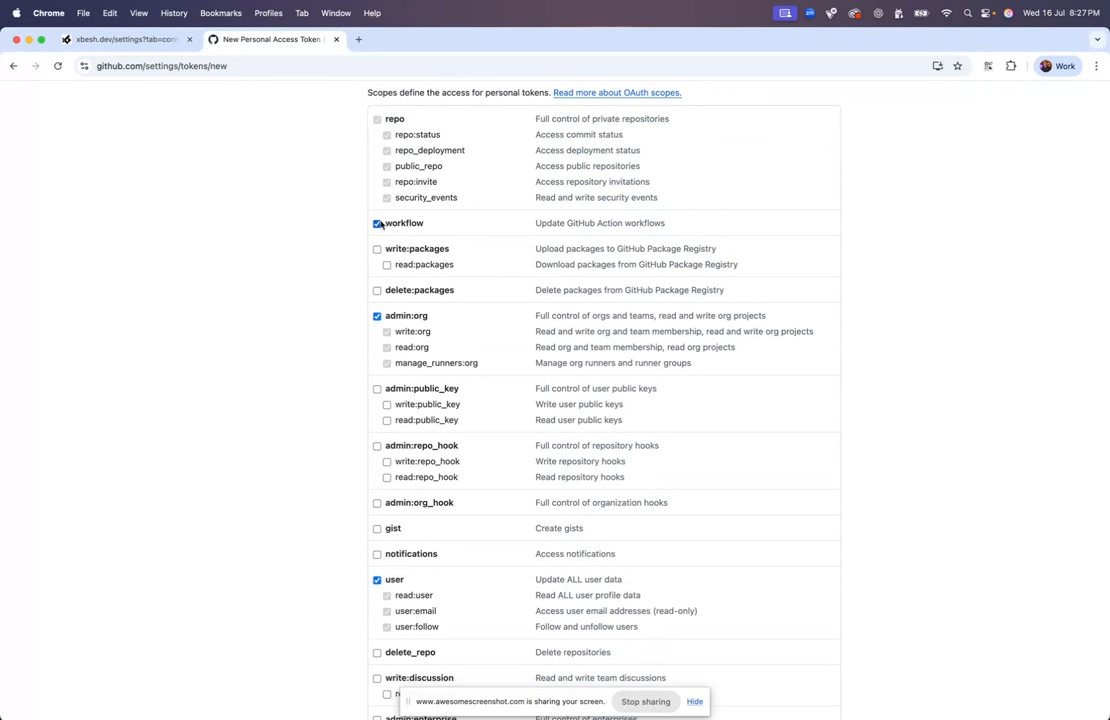
{"action": "scroll", "coordinate": [380, 318], "scroll_direction": "down", "scroll_amount": 10}
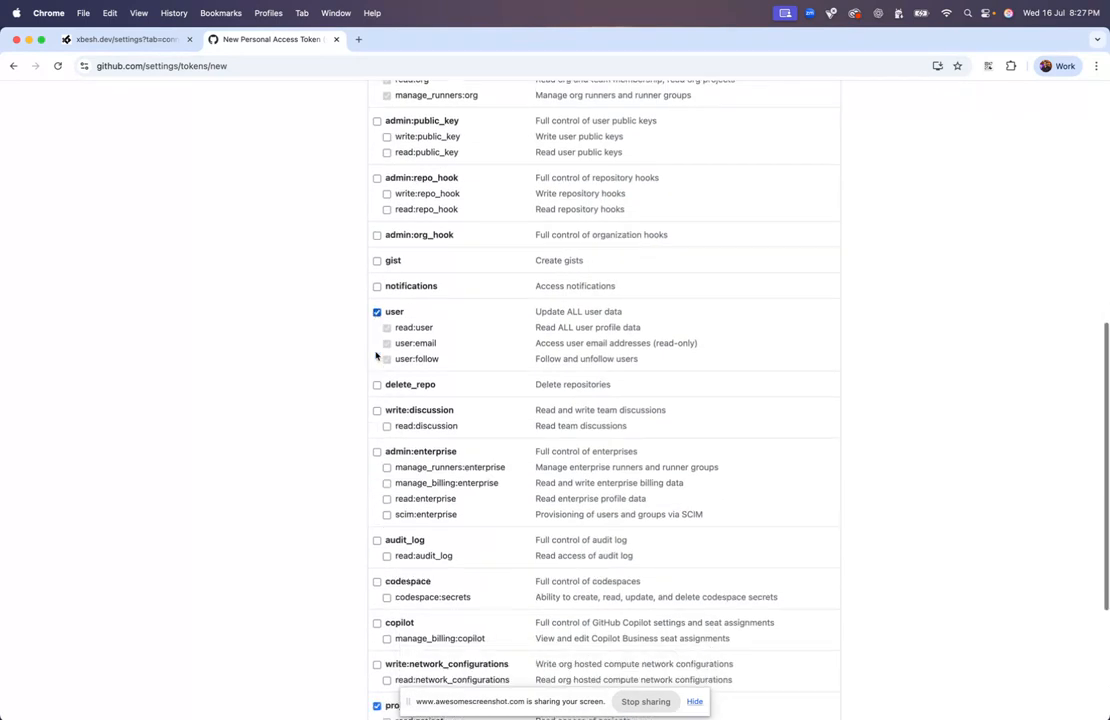
Generate the classic token, copy its value, and go back to the Xbesh tab
{"action": "left_click", "coordinate": [412, 627]}
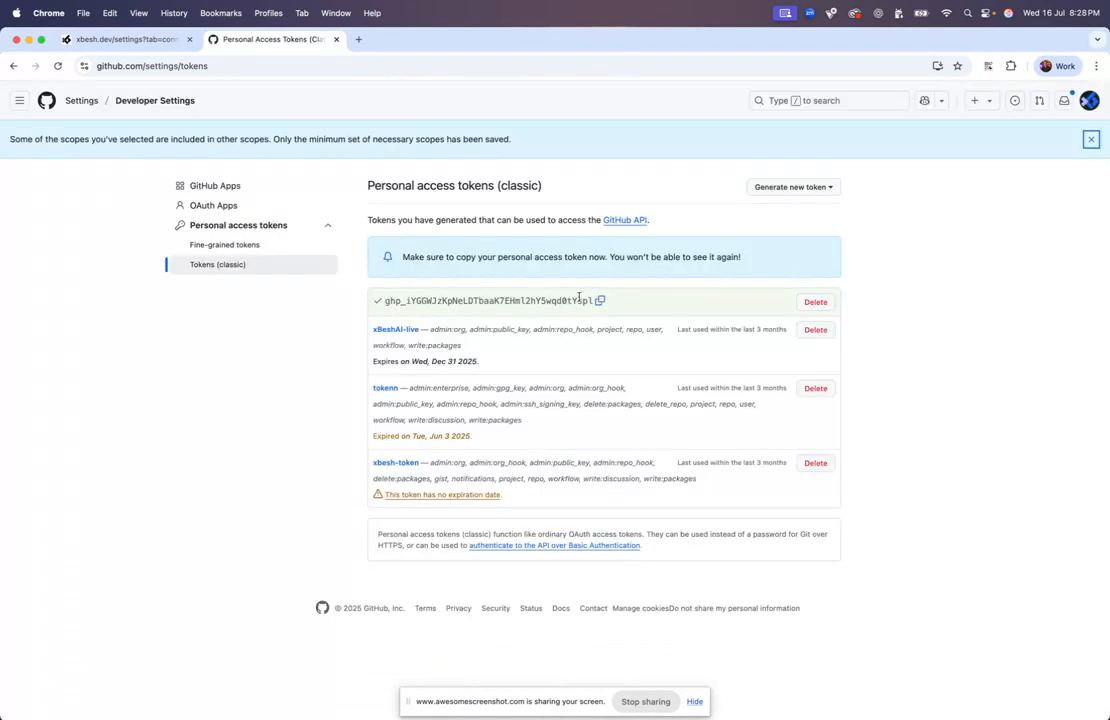
{"action": "left_click", "coordinate": [600, 302]}
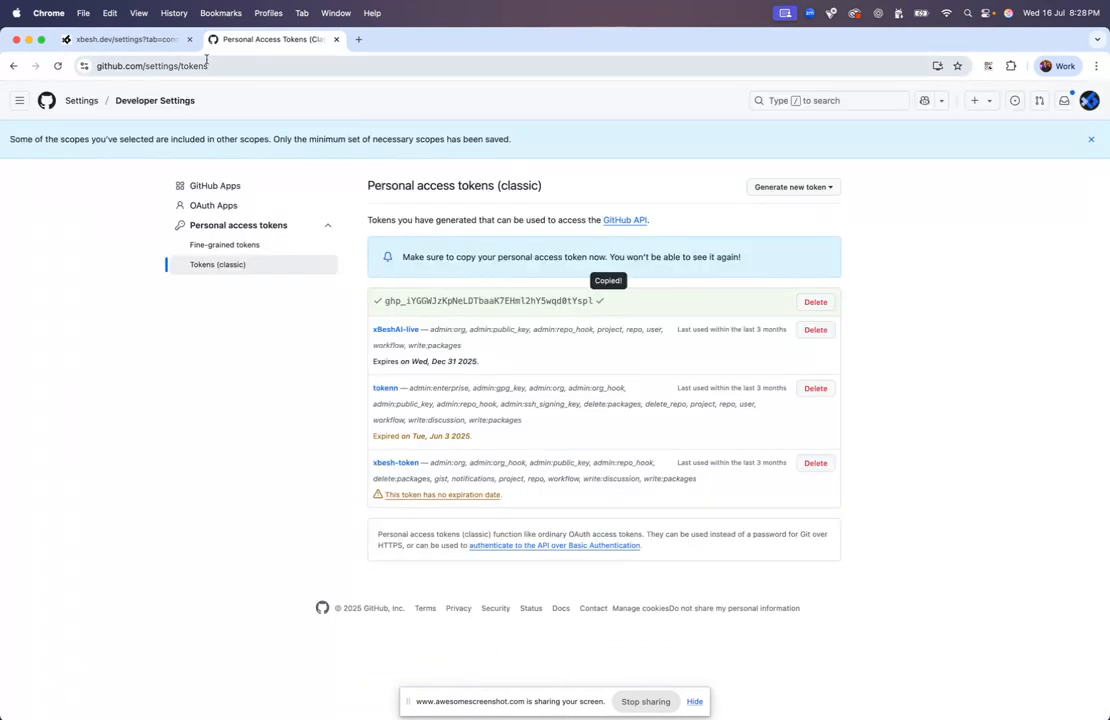
{"action": "left_click", "coordinate": [167, 46]}
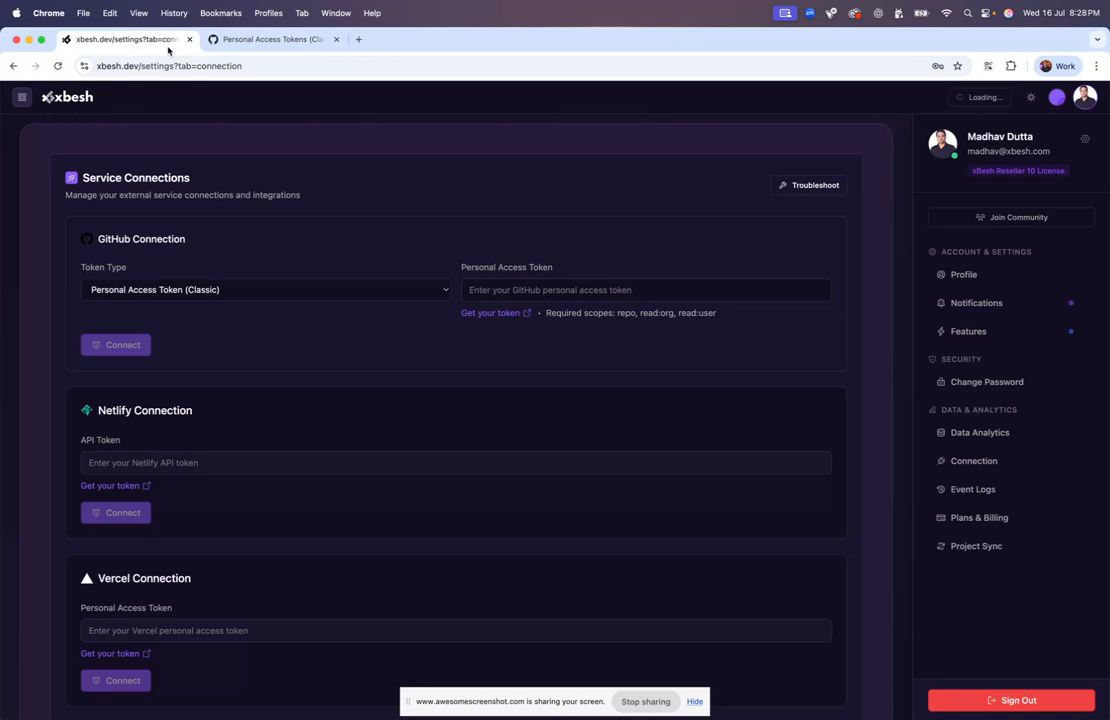
Paste the token as a Classic Personal Access Token and connect GitHub, dismissing Chrome's prompt
{"action": "left_click", "coordinate": [342, 290]}
{"action": "left_click", "coordinate": [342, 290]}
{"action": "left_click", "coordinate": [575, 287]}
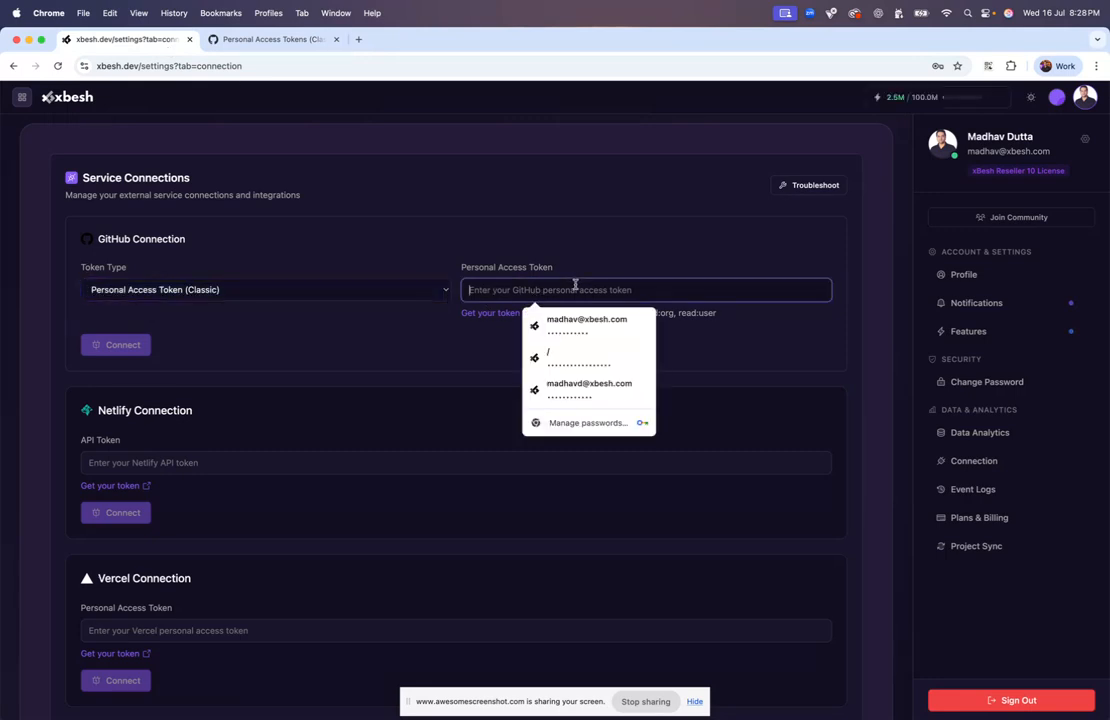
{"action": "key", "text": "cmd+v"}
{"action": "left_click", "coordinate": [132, 346]}
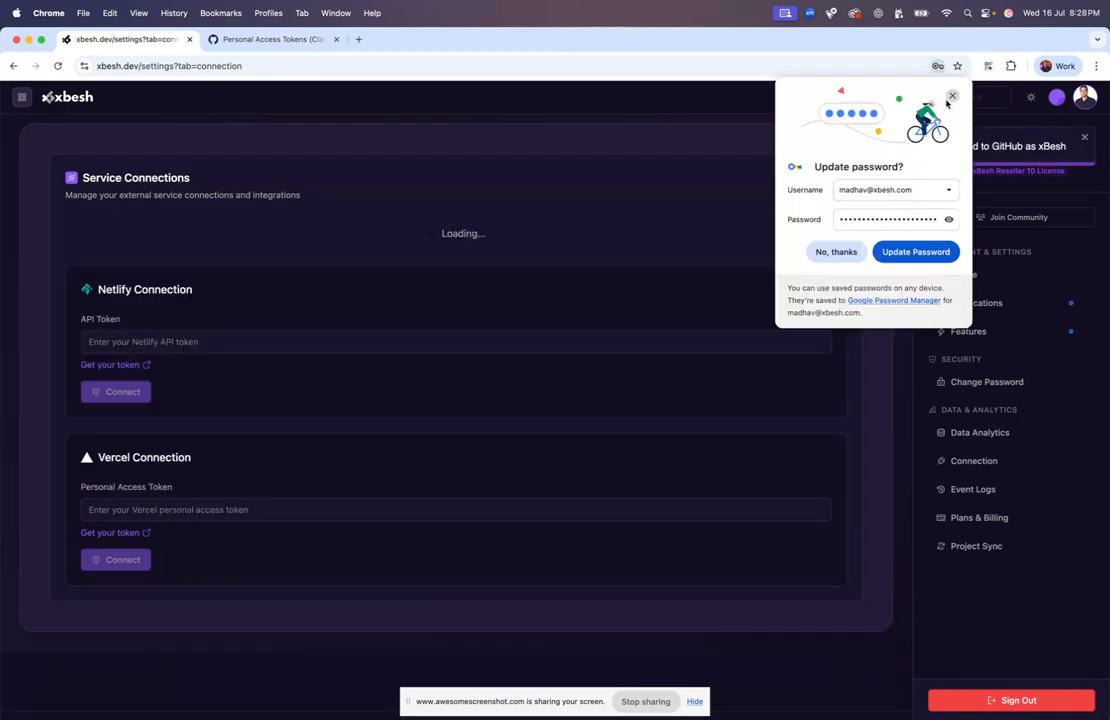
{"action": "left_click", "coordinate": [952, 96]}
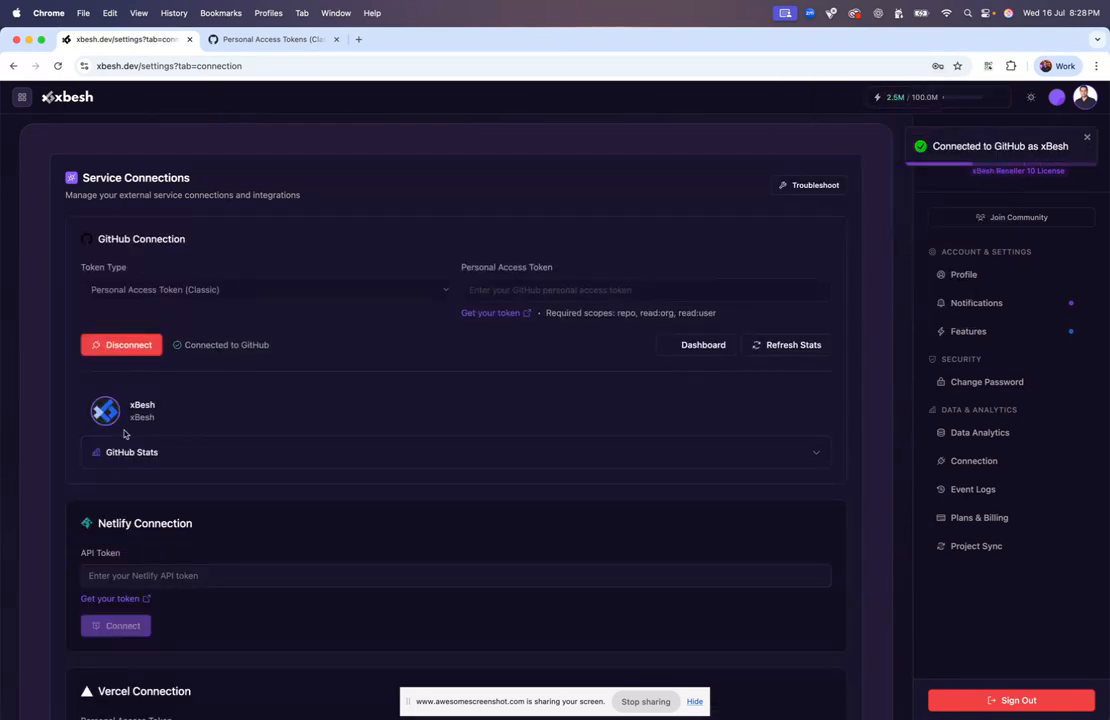
Expand GitHub Stats to review the account, then open Netlify's personal access tokens page
{"action": "left_click", "coordinate": [158, 456]}
{"action": "left_click", "coordinate": [158, 453]}
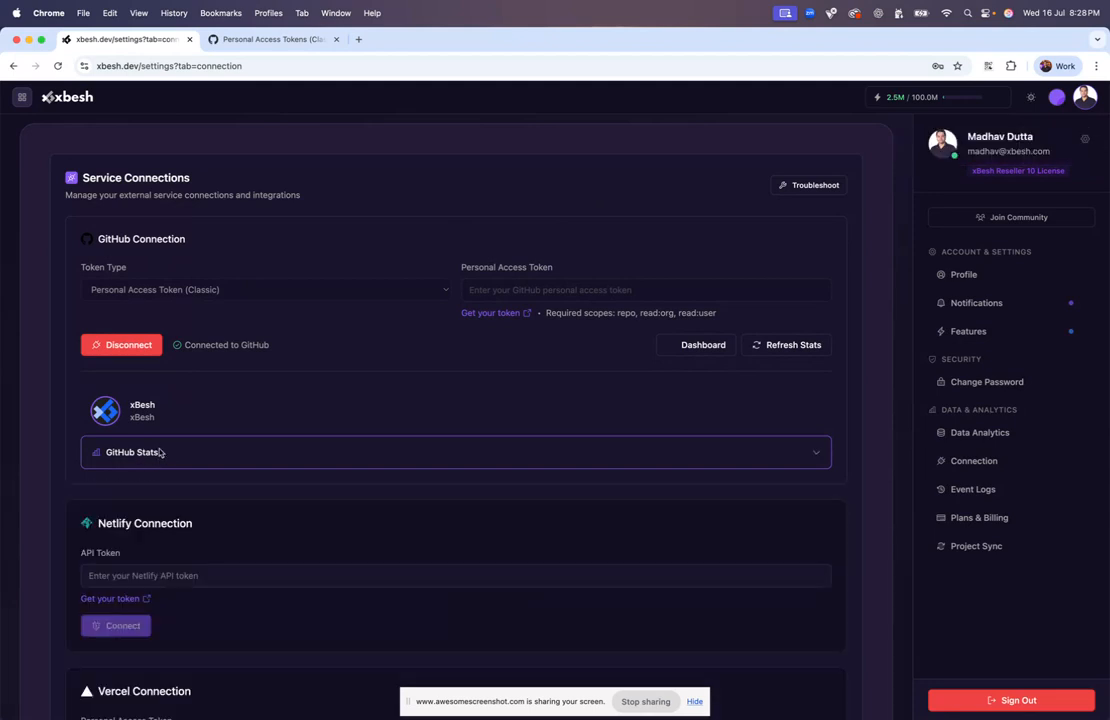
{"action": "left_click", "coordinate": [161, 457]}
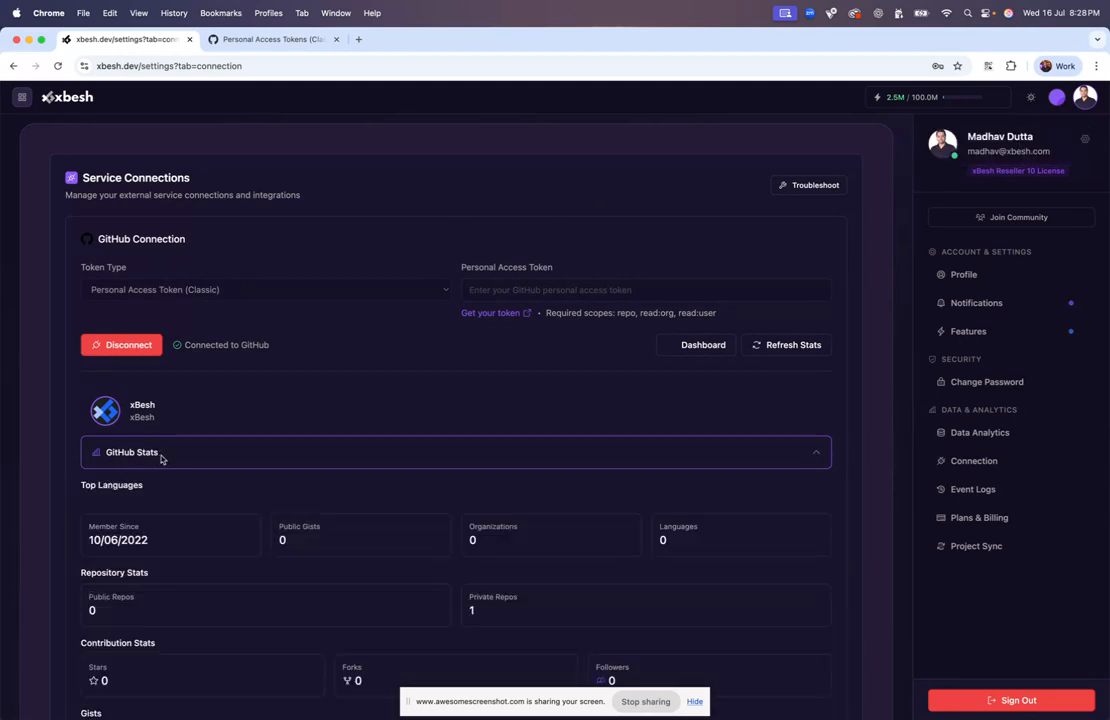
{"action": "scroll", "coordinate": [161, 457], "scroll_direction": "down", "scroll_amount": 3}
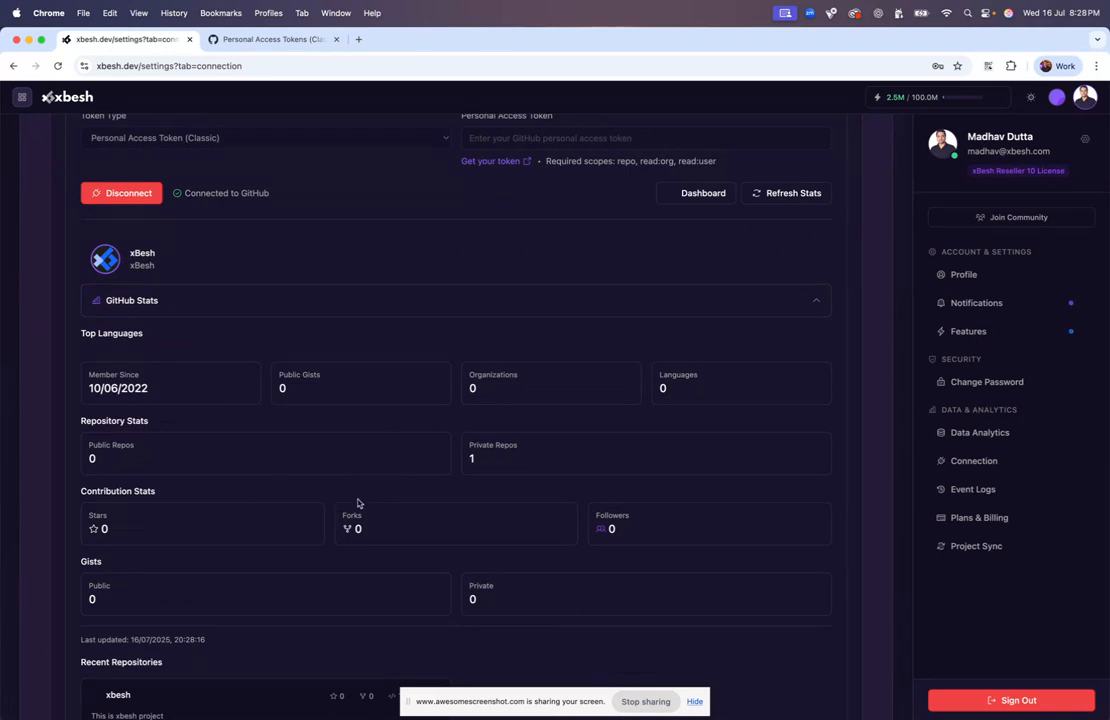
{"action": "scroll", "coordinate": [377, 498], "scroll_direction": "down", "scroll_amount": 7}
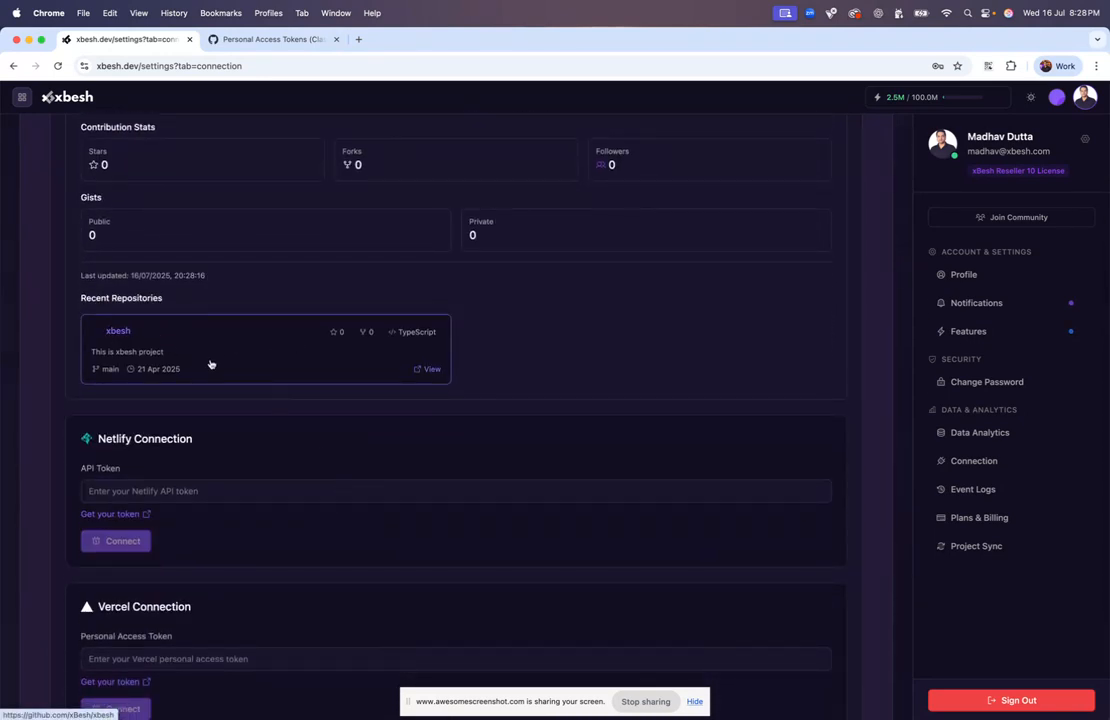
{"action": "scroll", "coordinate": [273, 346], "scroll_direction": "up", "scroll_amount": 10}
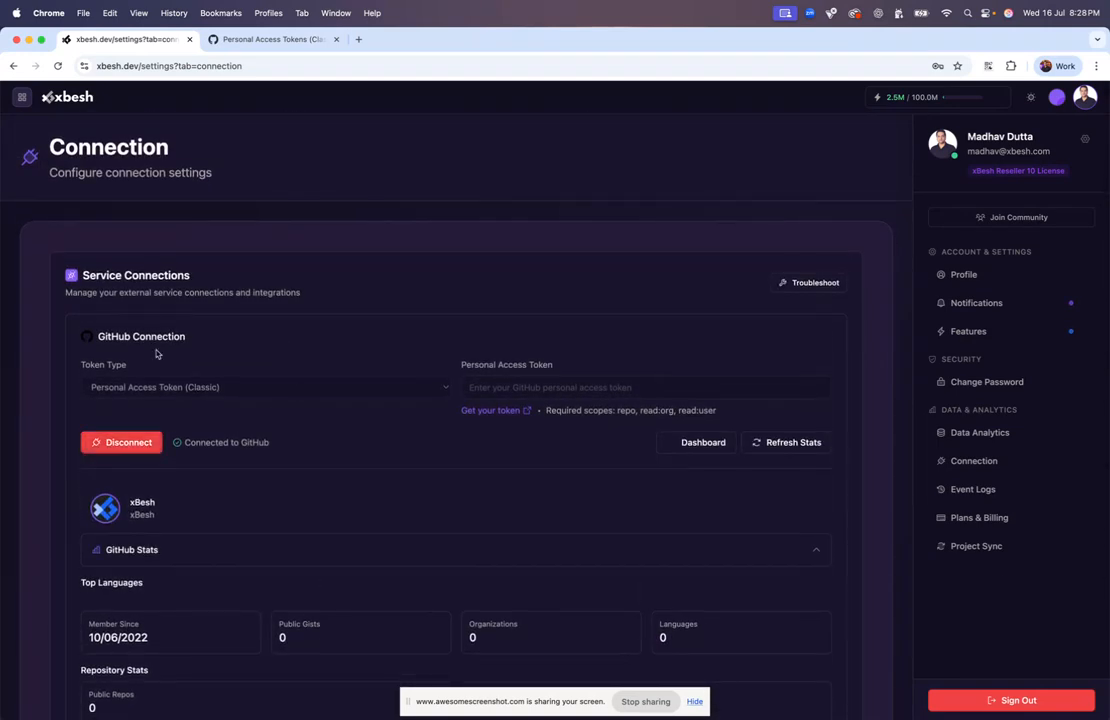
{"action": "scroll", "coordinate": [188, 425], "scroll_direction": "down", "scroll_amount": 10}
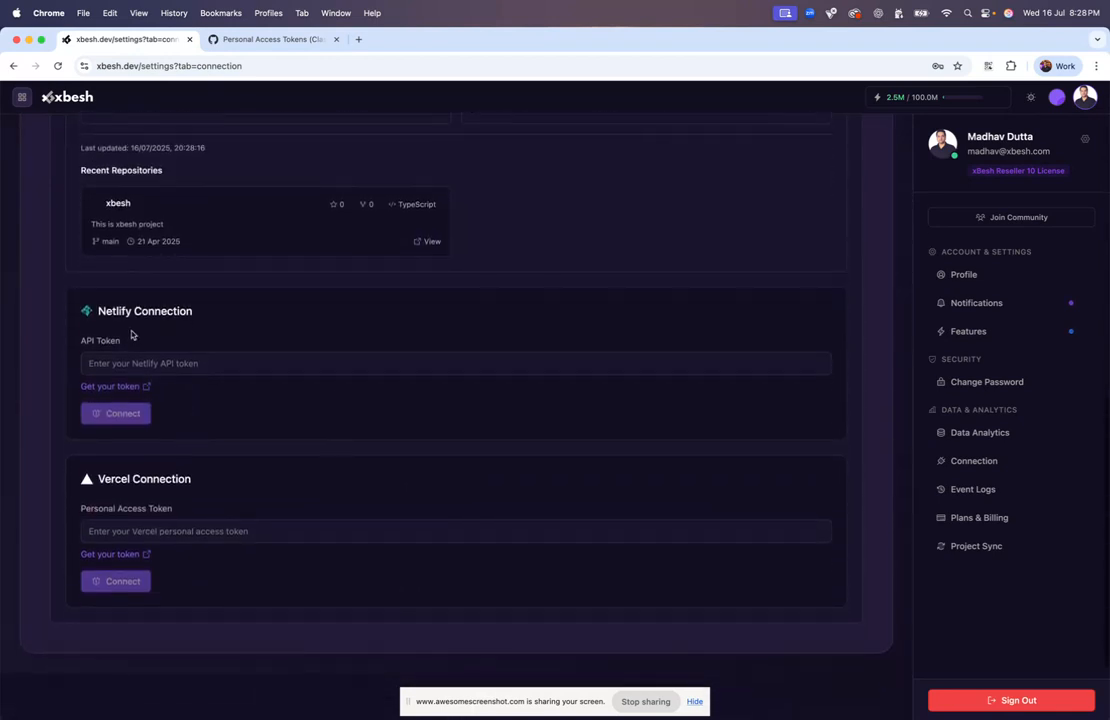
{"action": "left_click", "coordinate": [117, 387]}
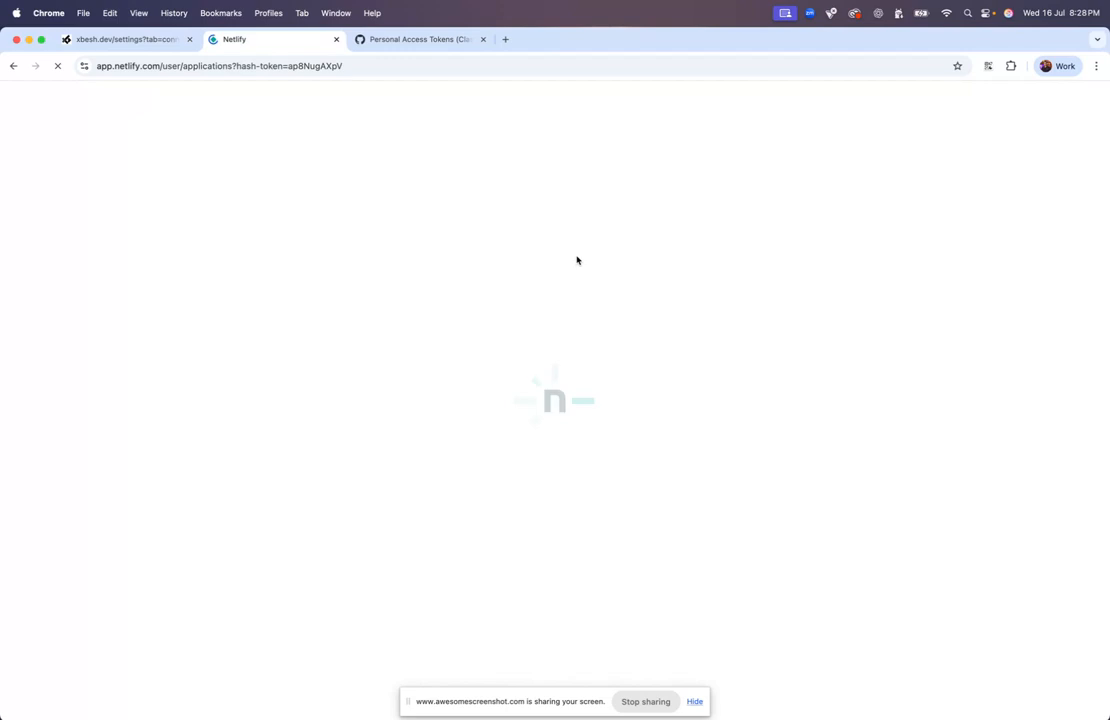
Switch between the Xbesh and Netlify tabs and reopen Netlify's personal access tokens page
{"action": "left_click", "coordinate": [126, 40]}
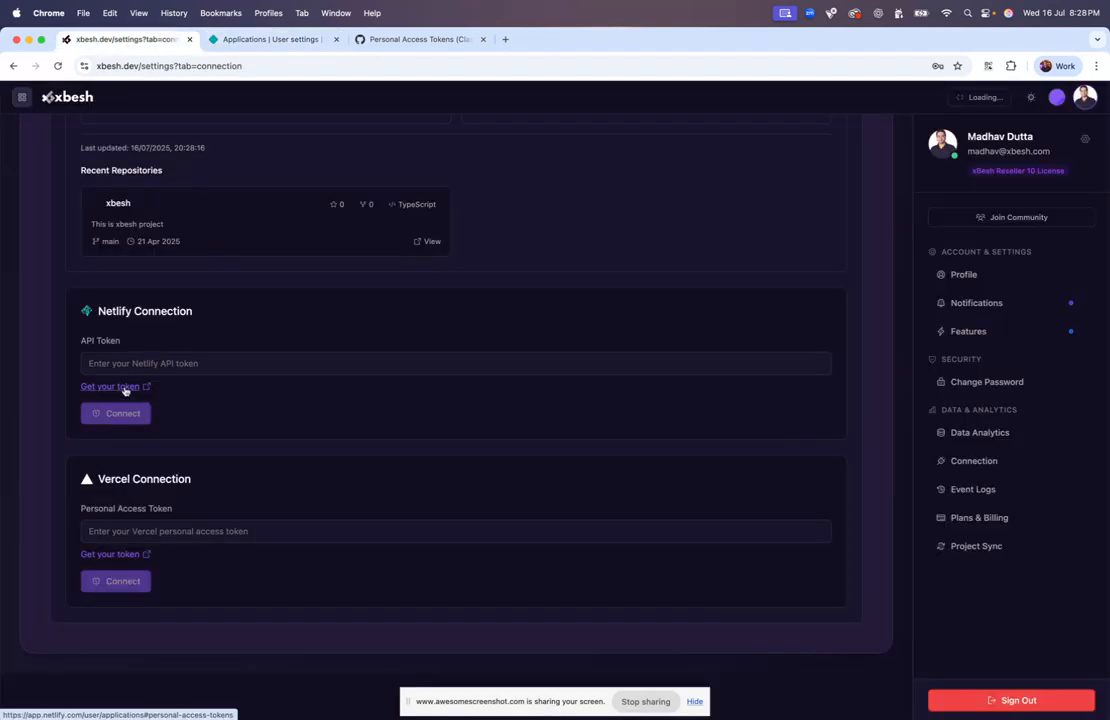
{"action": "left_click", "coordinate": [295, 39]}
{"action": "left_click", "coordinate": [119, 39]}
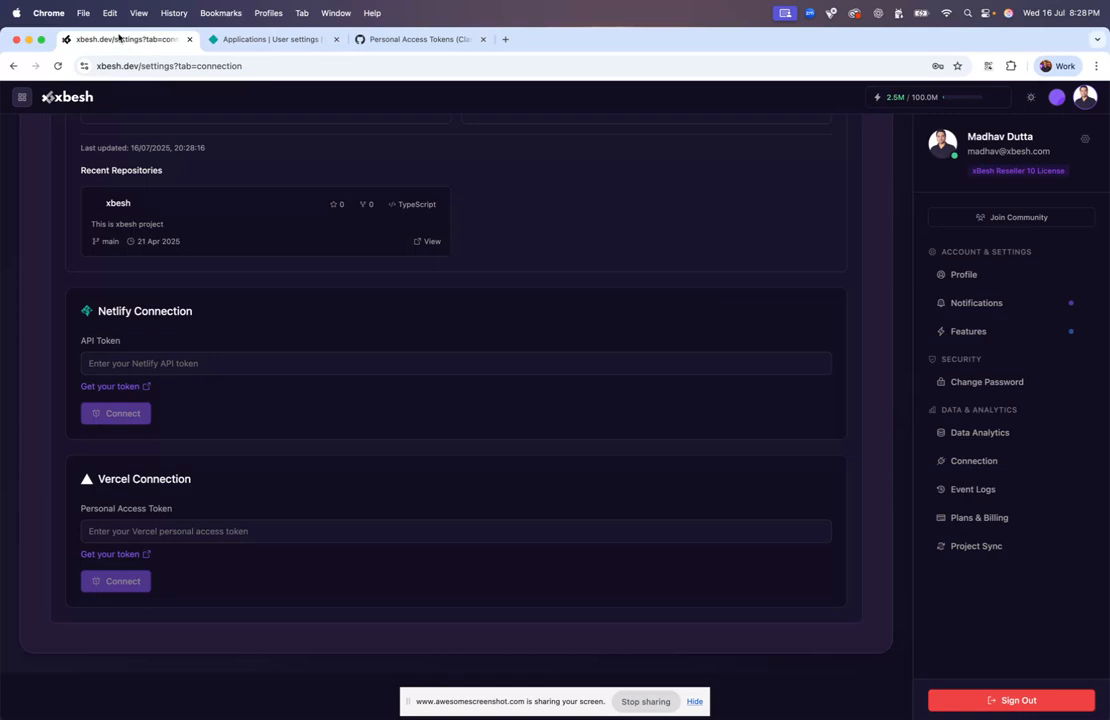
{"action": "left_click", "coordinate": [119, 389]}
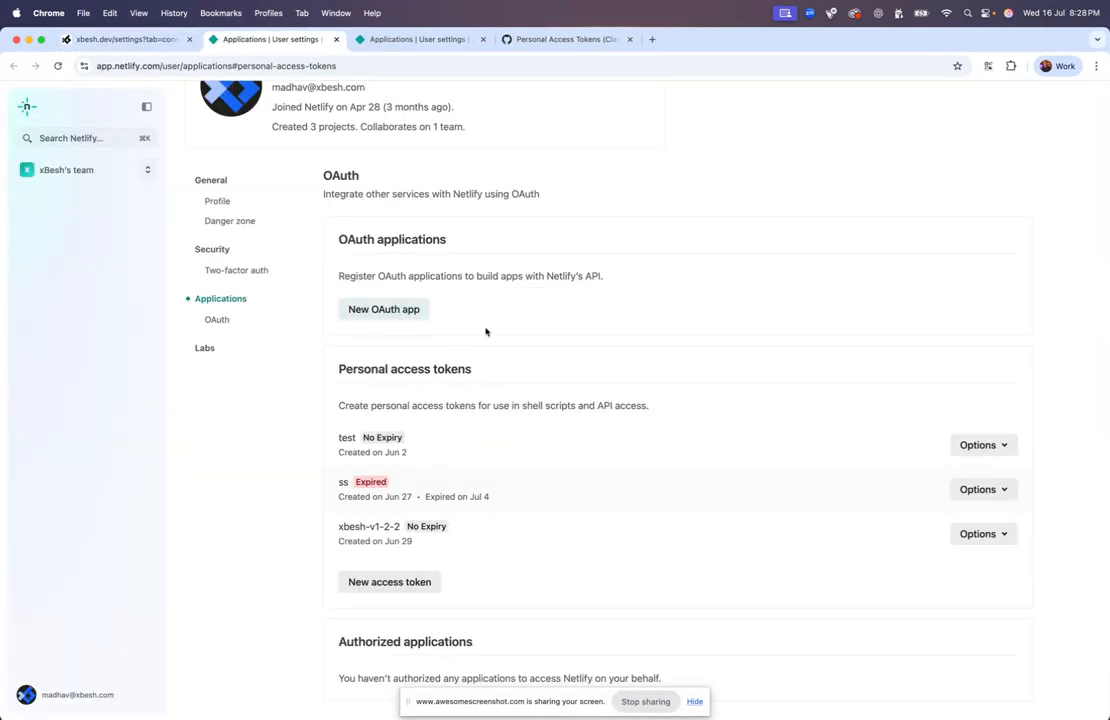
Create a non-expiring Netlify token 'hello-world', copy it, and focus Xbesh's Netlify API token field
{"action": "scroll", "coordinate": [482, 489], "scroll_direction": "down", "scroll_amount": 3}
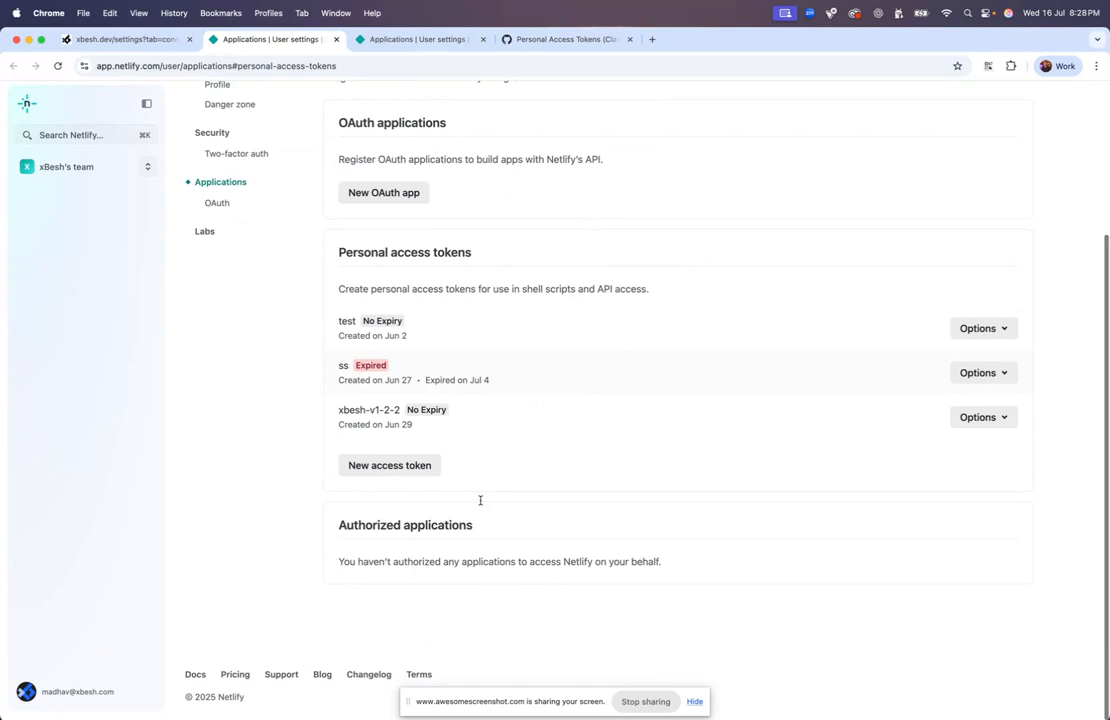
{"action": "left_click", "coordinate": [404, 472]}
{"action": "left_click", "coordinate": [436, 342]}
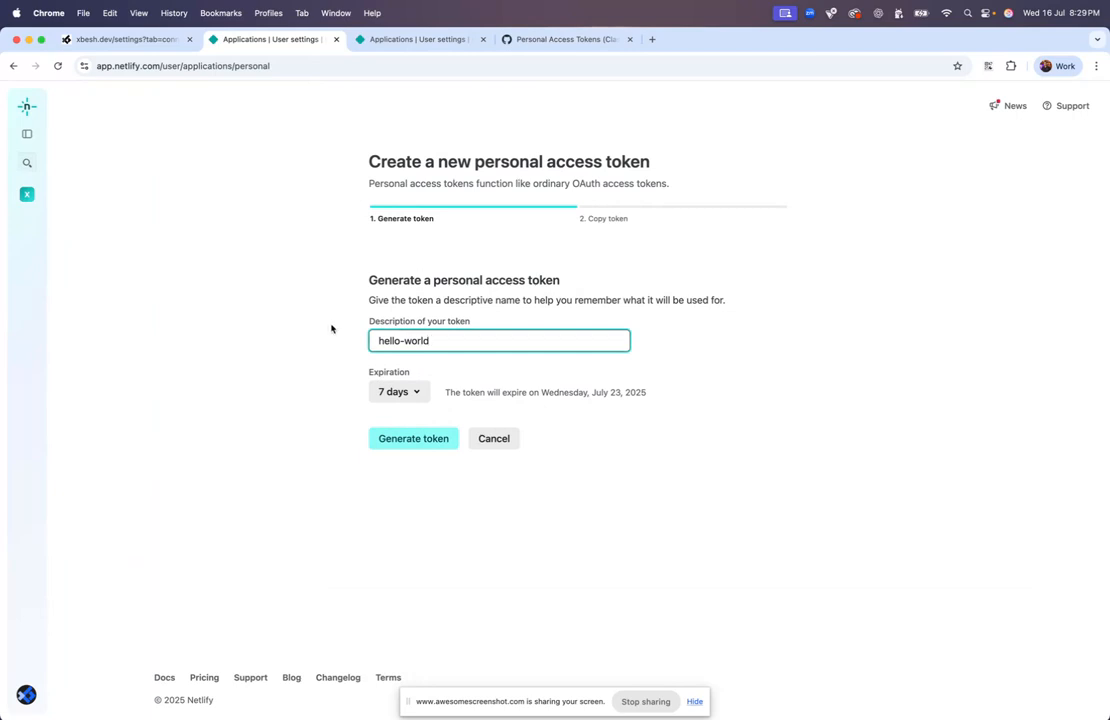
{"action": "left_click", "coordinate": [398, 391]}
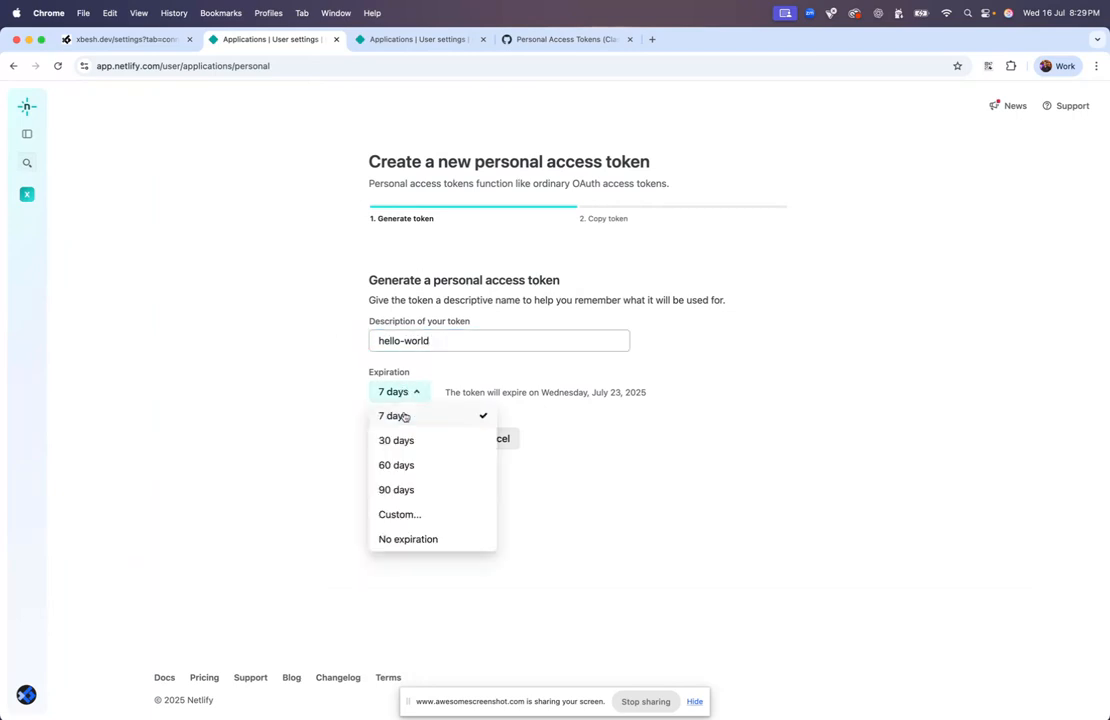
{"action": "left_click", "coordinate": [410, 539]}
{"action": "left_click", "coordinate": [438, 493]}
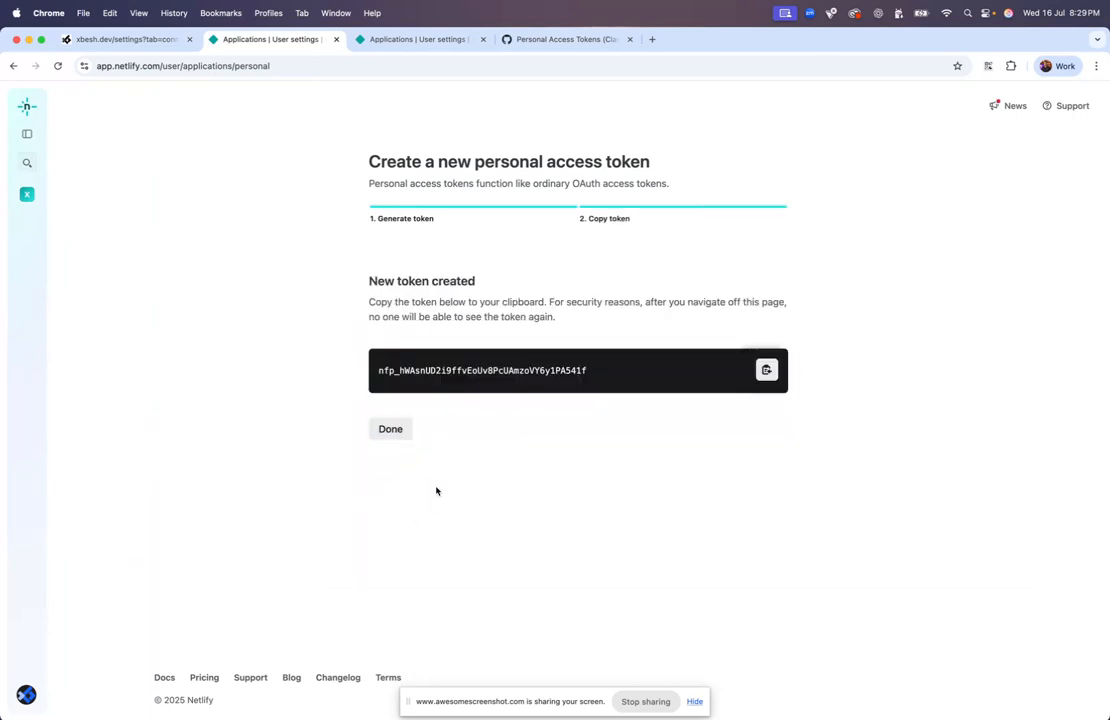
{"action": "left_click", "coordinate": [765, 371]}
{"action": "left_click", "coordinate": [164, 39]}
{"action": "left_click", "coordinate": [240, 363]}
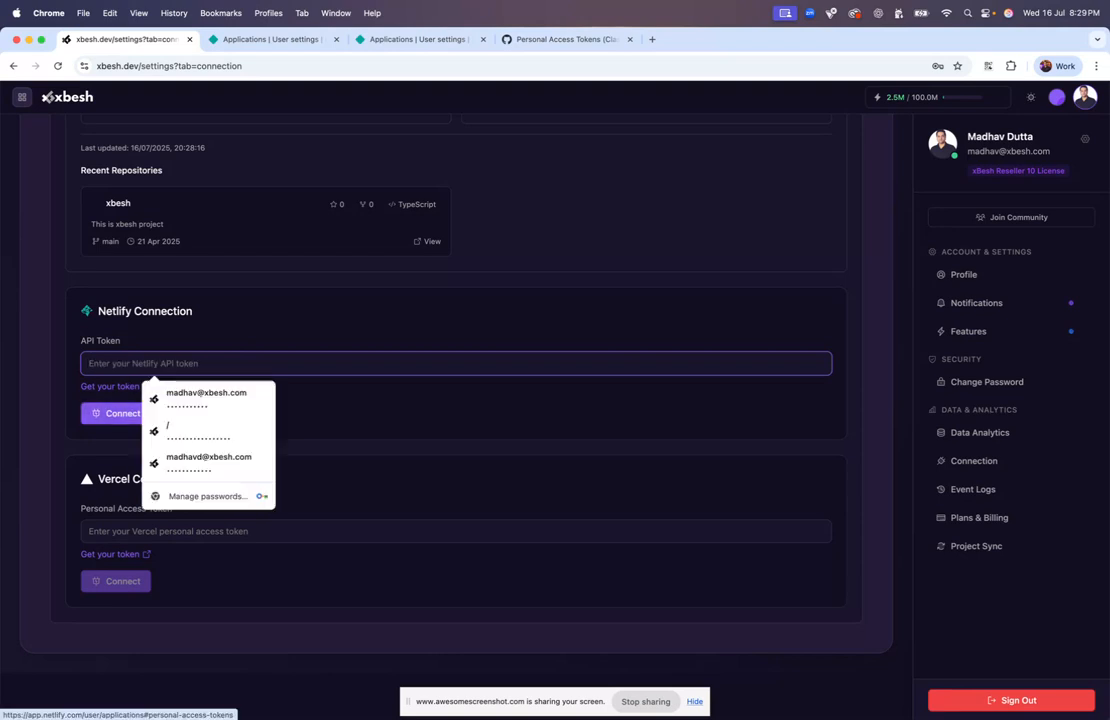
Paste the Netlify token and connect, dismissing the browser's password prompt
{"action": "key", "text": "super+v"}
{"action": "left_click", "coordinate": [130, 419]}
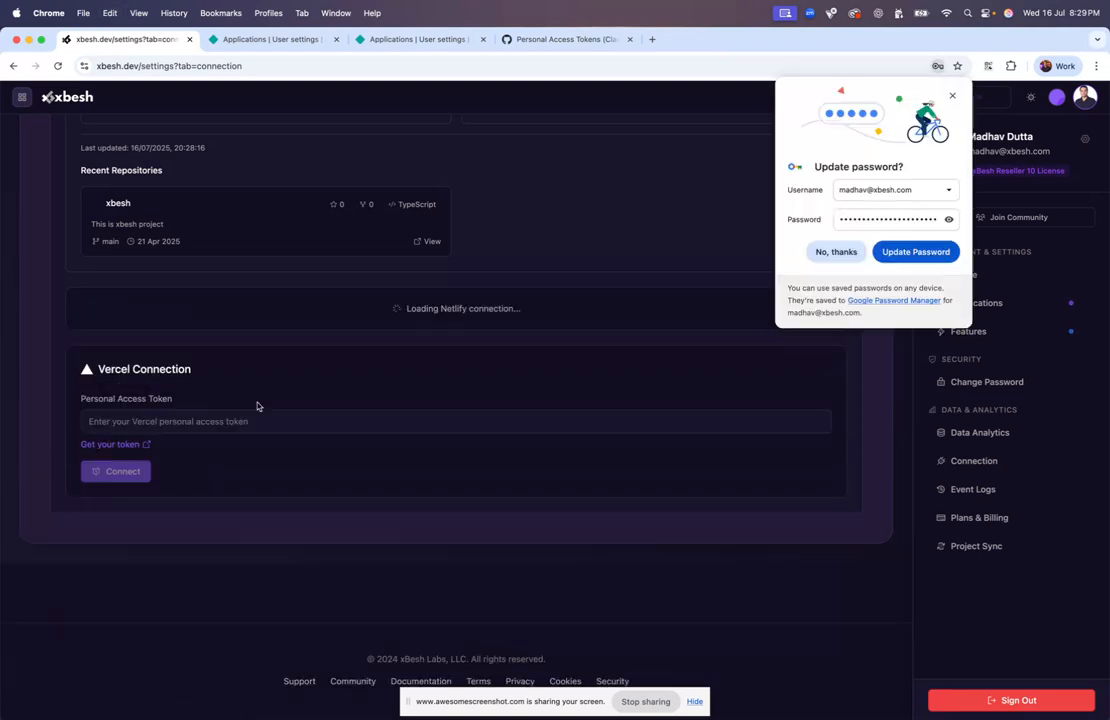
{"action": "left_click", "coordinate": [952, 95]}
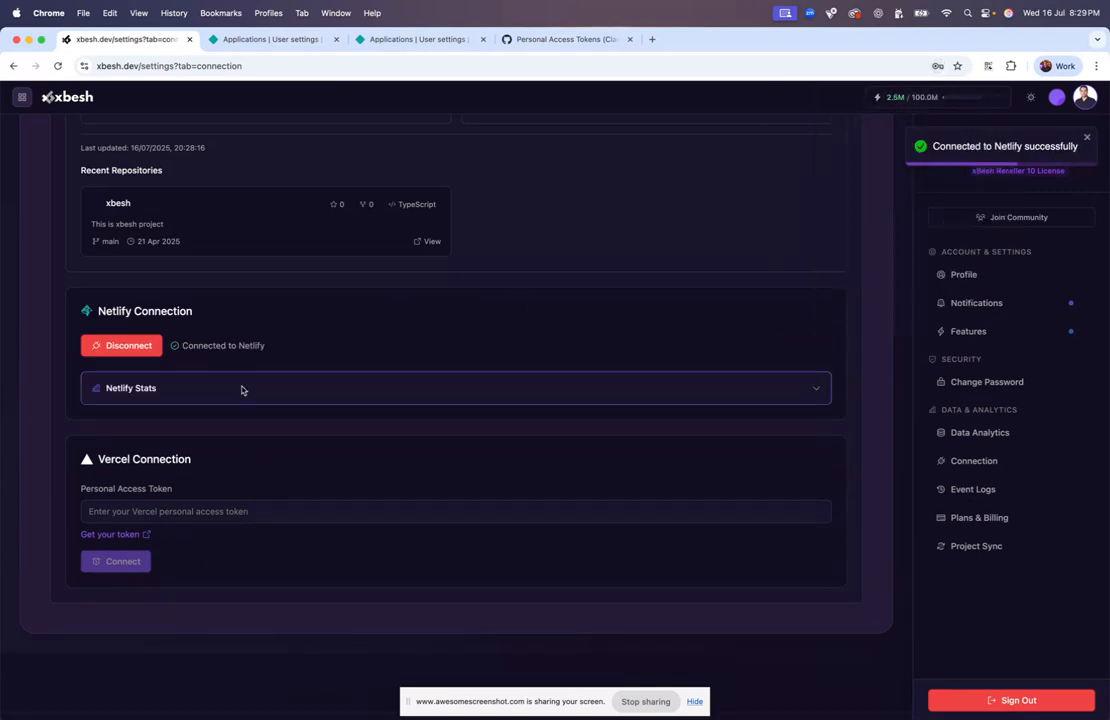
Expand Netlify stats to see the three ready sites, then scroll to the Vercel section
{"action": "left_click", "coordinate": [109, 389]}
{"action": "scroll", "coordinate": [203, 511], "scroll_direction": "down", "scroll_amount": 5}
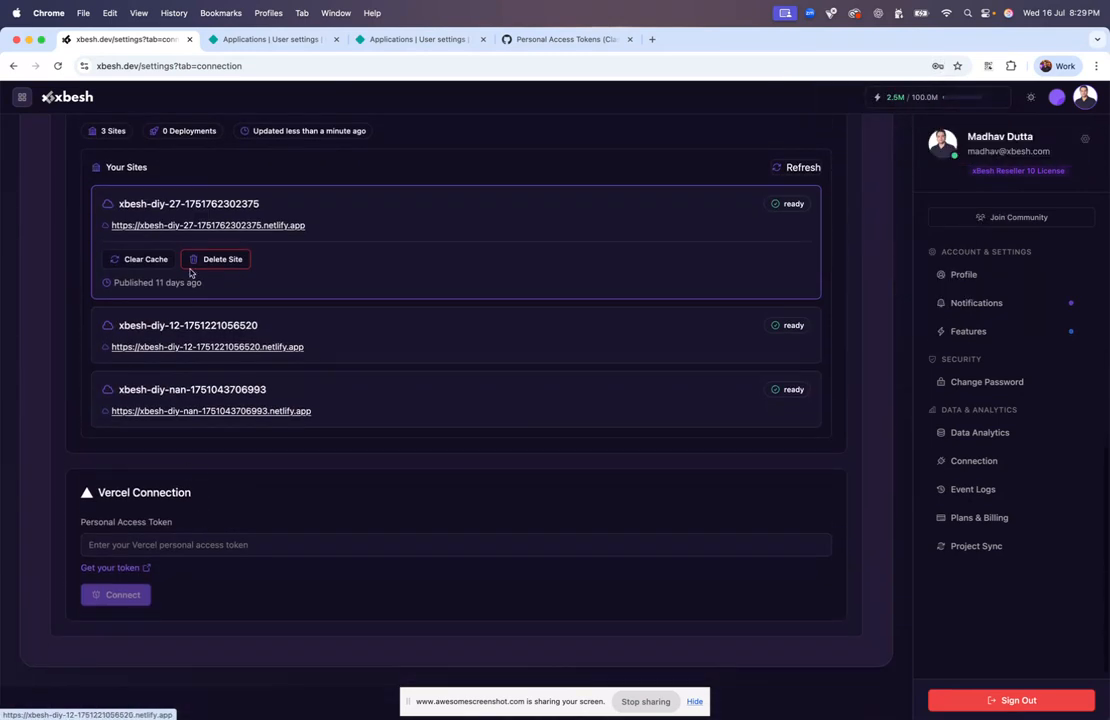
{"action": "scroll", "coordinate": [210, 460], "scroll_direction": "up", "scroll_amount": 3}
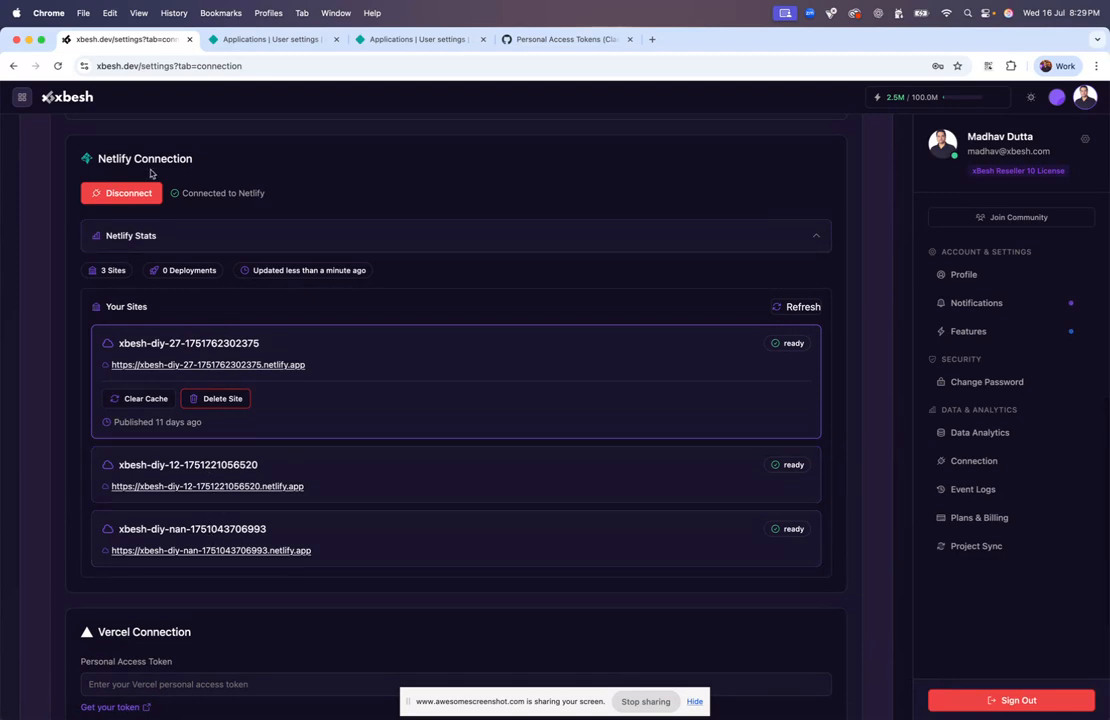
{"action": "scroll", "coordinate": [192, 510], "scroll_direction": "down", "scroll_amount": 3}
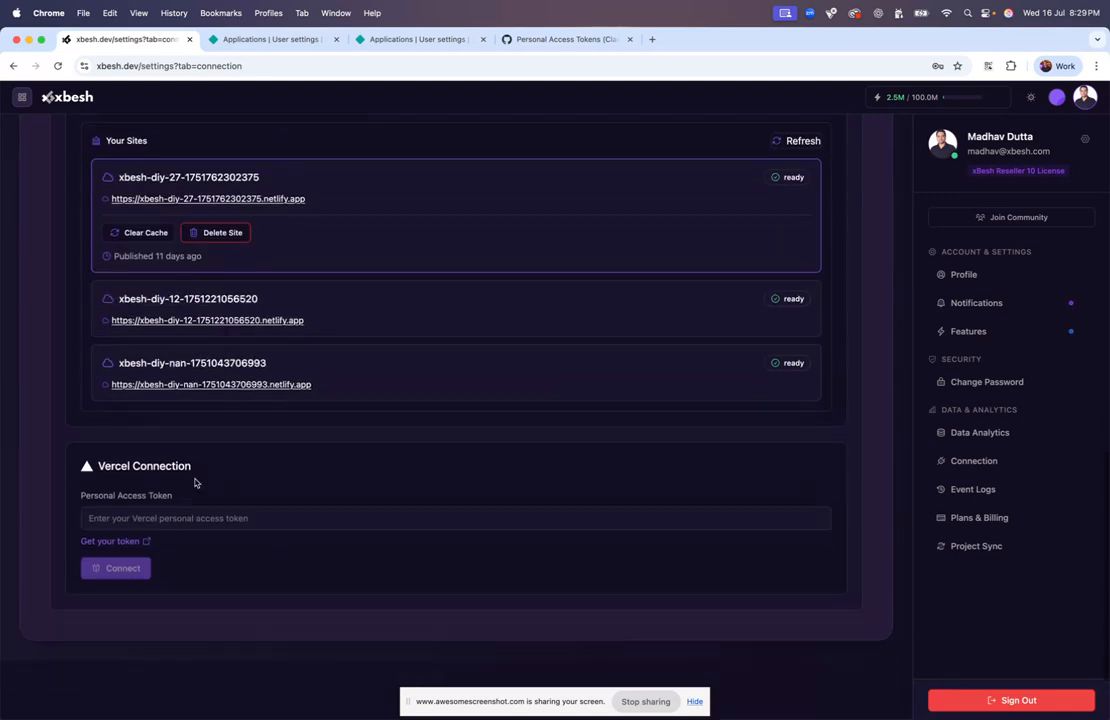
{"action": "scroll", "coordinate": [195, 483], "scroll_direction": "up", "scroll_amount": 4}
{"action": "left_click", "coordinate": [124, 234]}
{"action": "scroll", "coordinate": [144, 216], "scroll_direction": "down", "scroll_amount": 4}
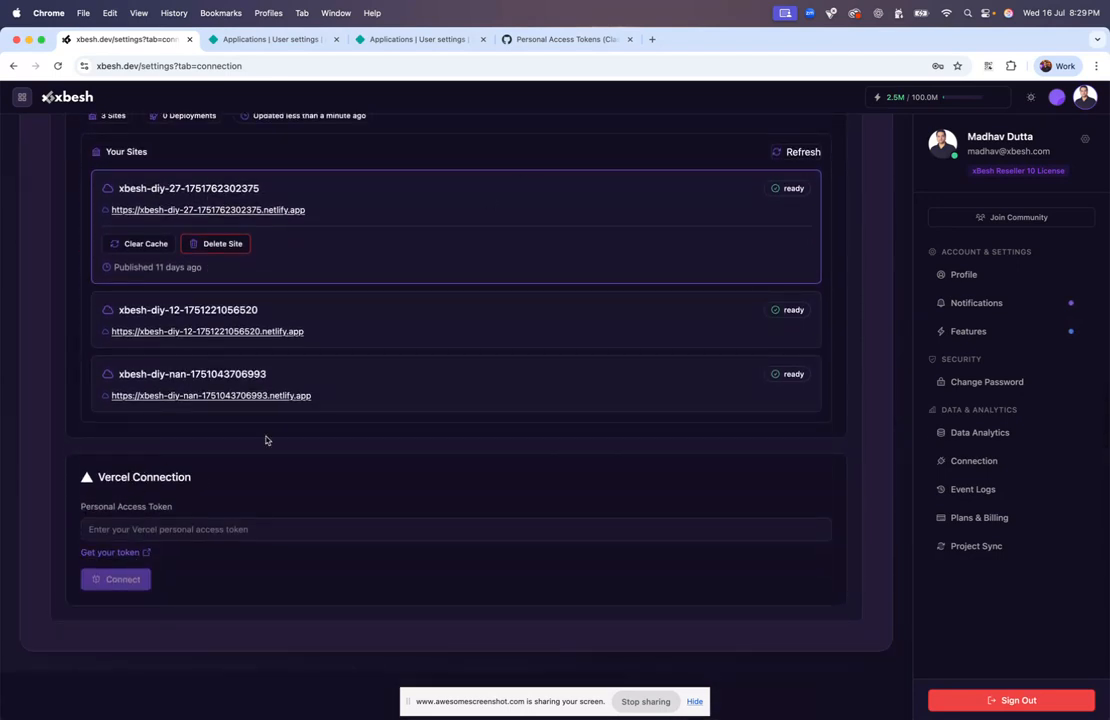
On Vercel's token page, name the token 'hello-world' and scope it to the personal projects team
{"action": "left_click", "coordinate": [113, 555]}
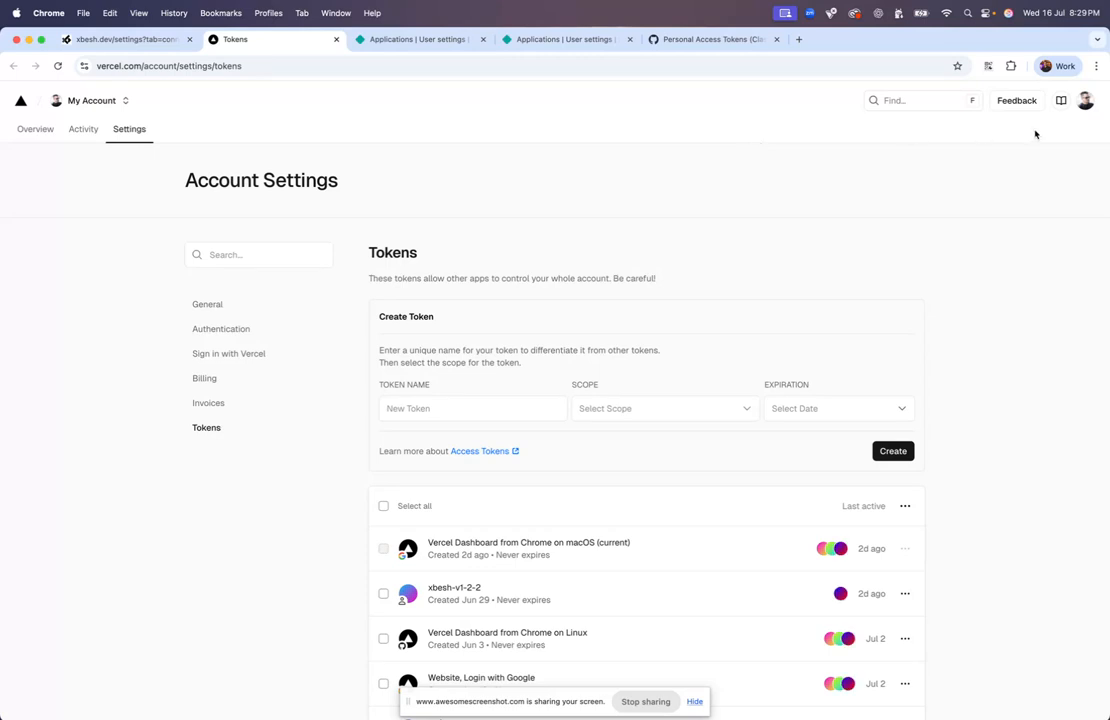
{"action": "left_click", "coordinate": [513, 414]}
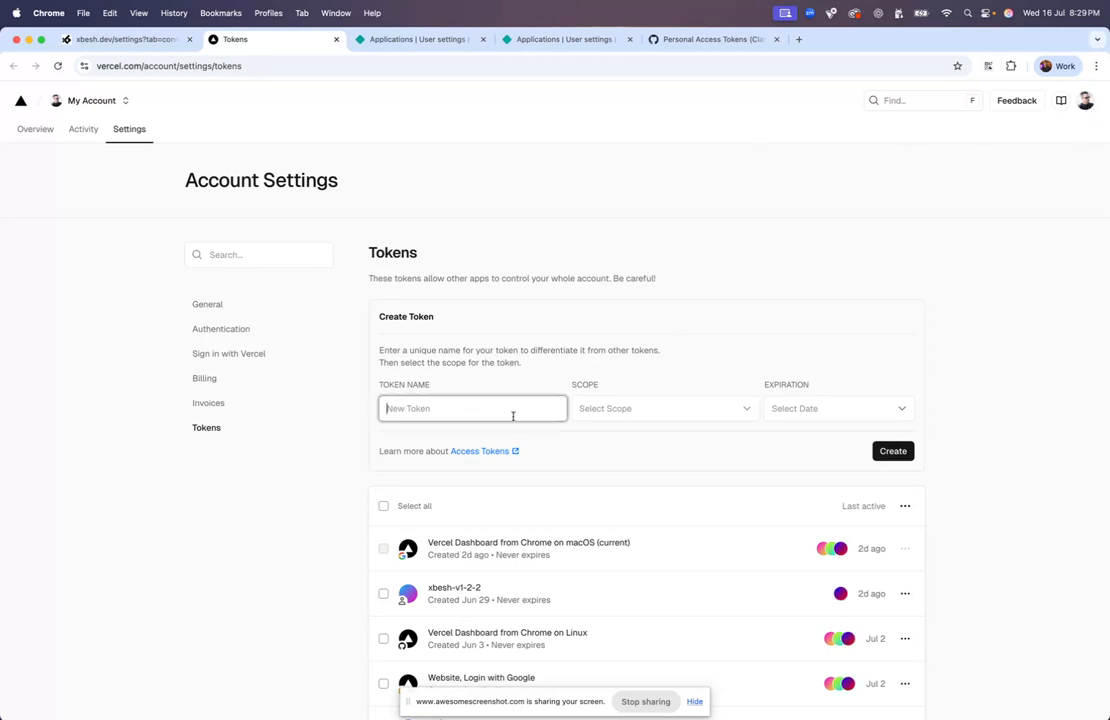
{"action": "type", "text": "h"}
{"action": "left_click", "coordinate": [657, 406]}
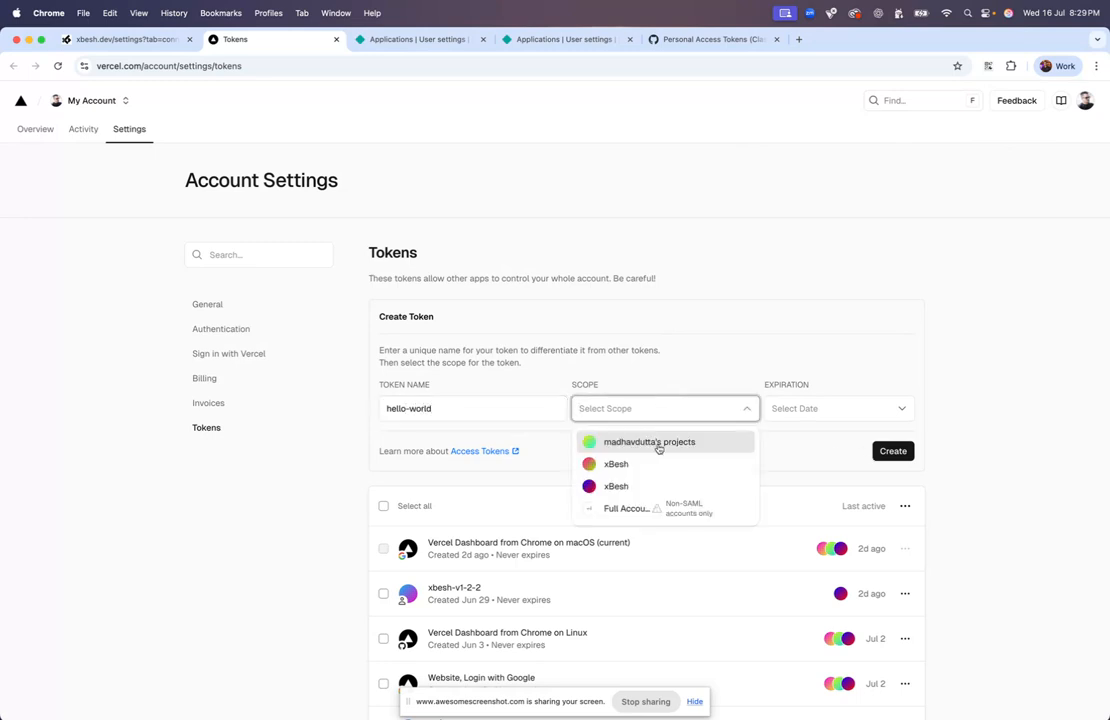
{"action": "left_click", "coordinate": [655, 446]}
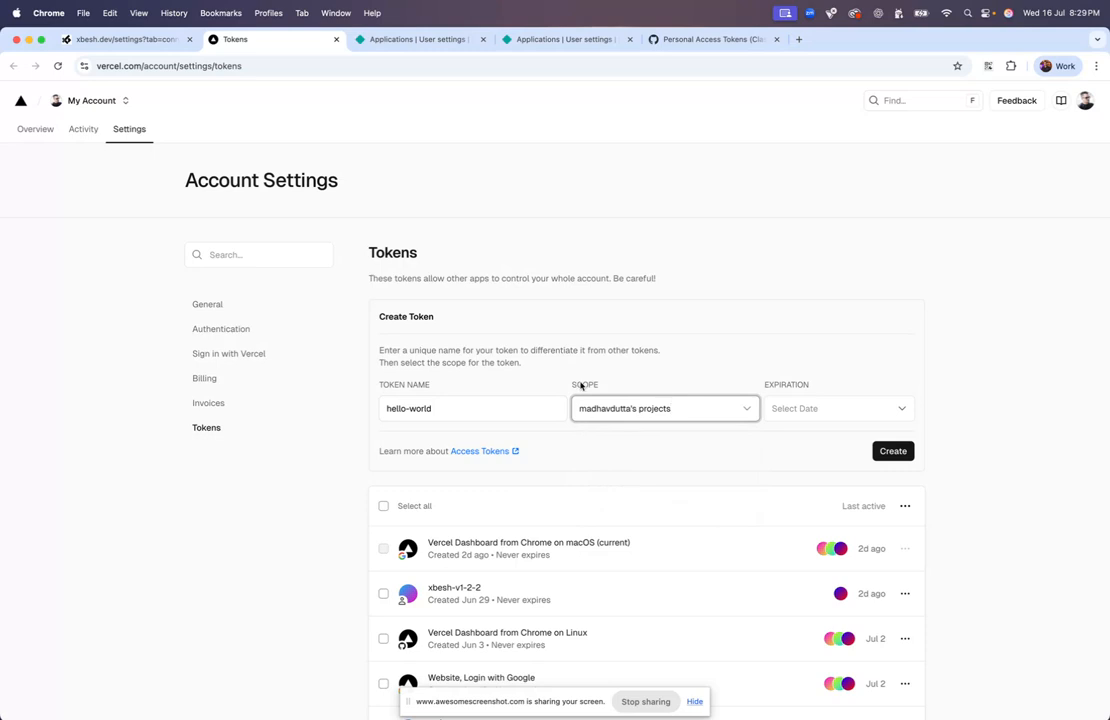
{"action": "left_click", "coordinate": [706, 412]}
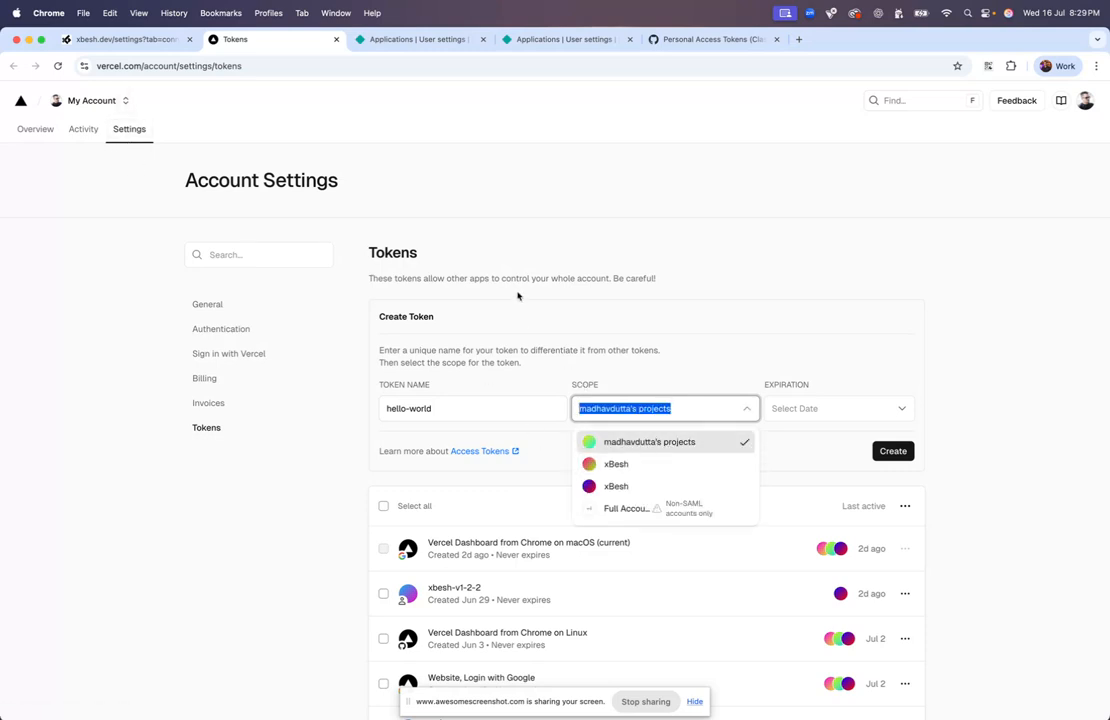
{"action": "left_click", "coordinate": [518, 296]}
Set No Expiration, create the token, and reload after the application error
{"action": "left_click", "coordinate": [124, 104]}
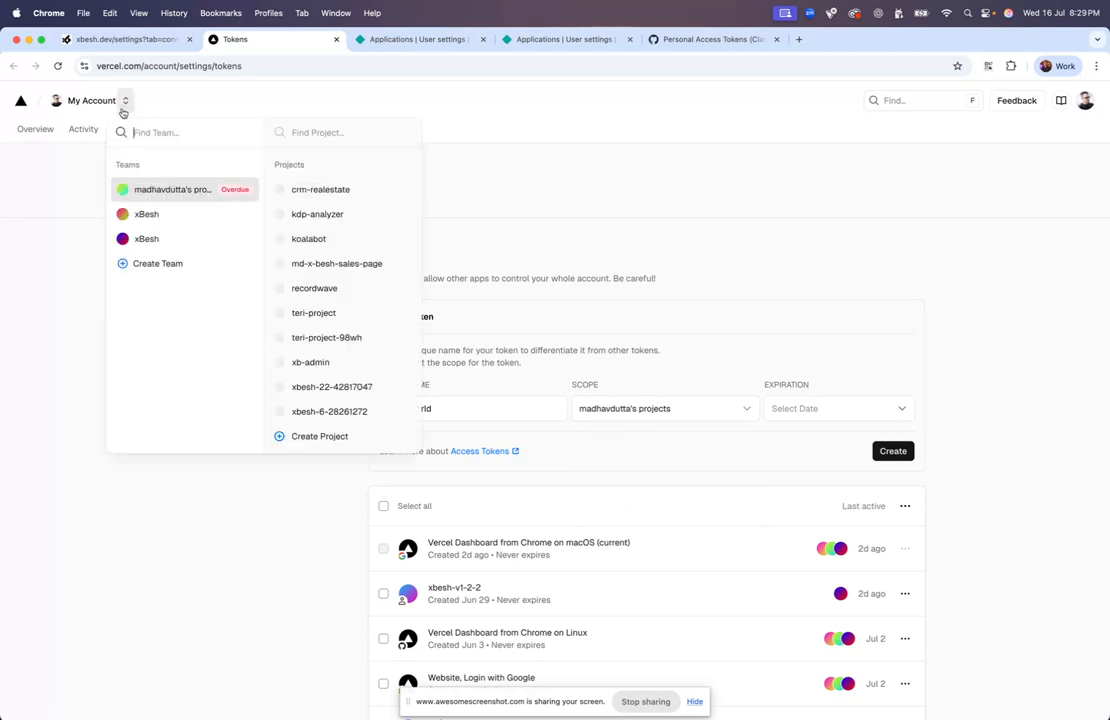
{"action": "mouse_move", "coordinate": [169, 250]}
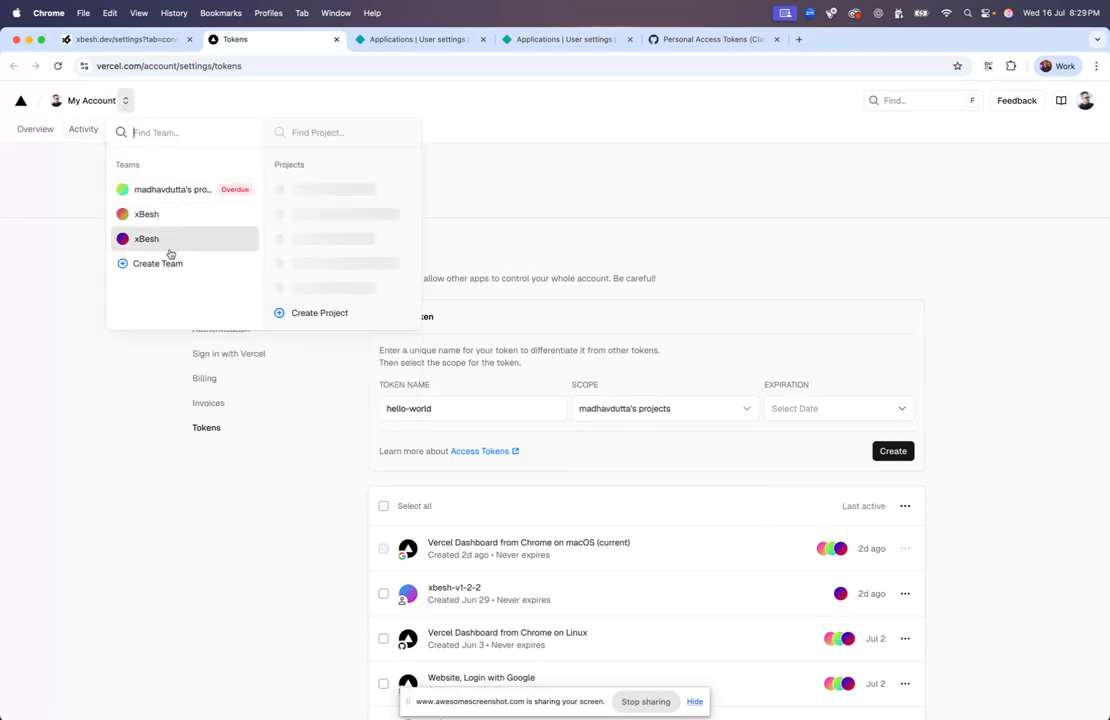
{"action": "left_click", "coordinate": [698, 380]}
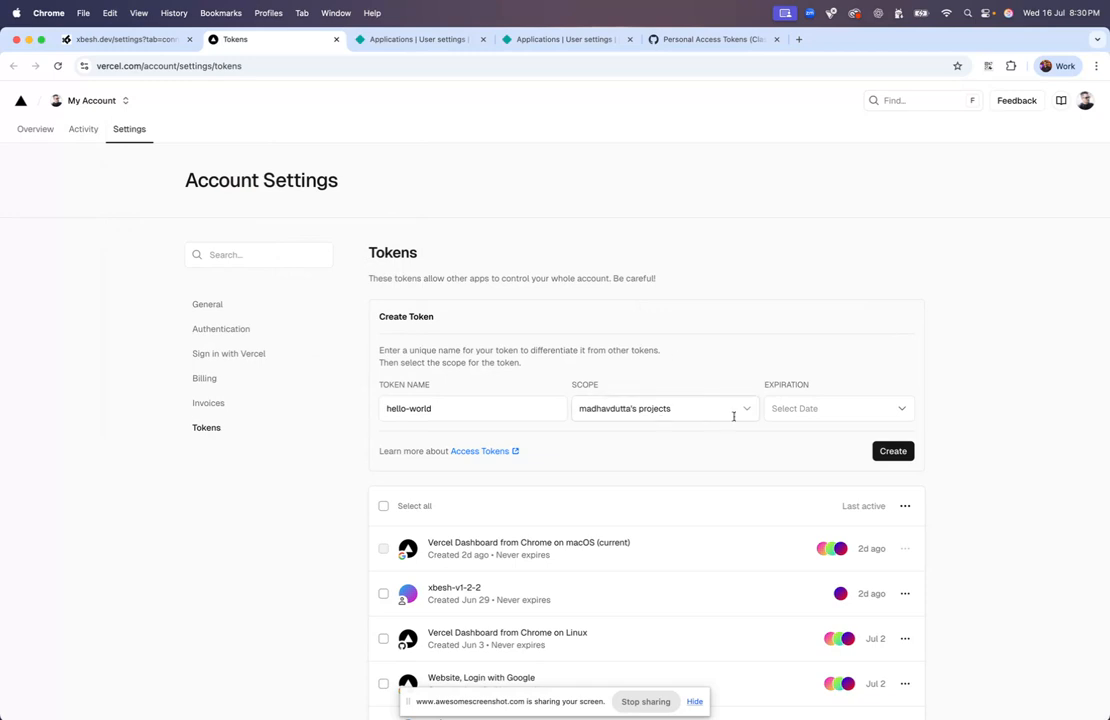
{"action": "left_click", "coordinate": [808, 412]}
{"action": "left_click", "coordinate": [812, 524]}
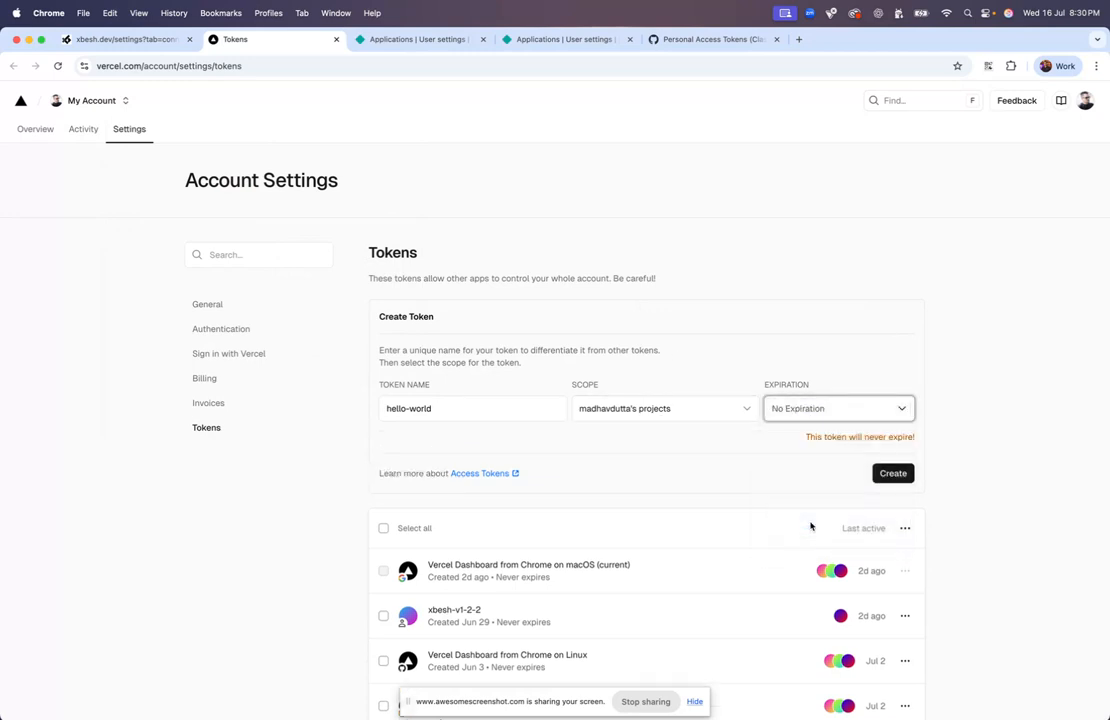
{"action": "left_click", "coordinate": [906, 475]}
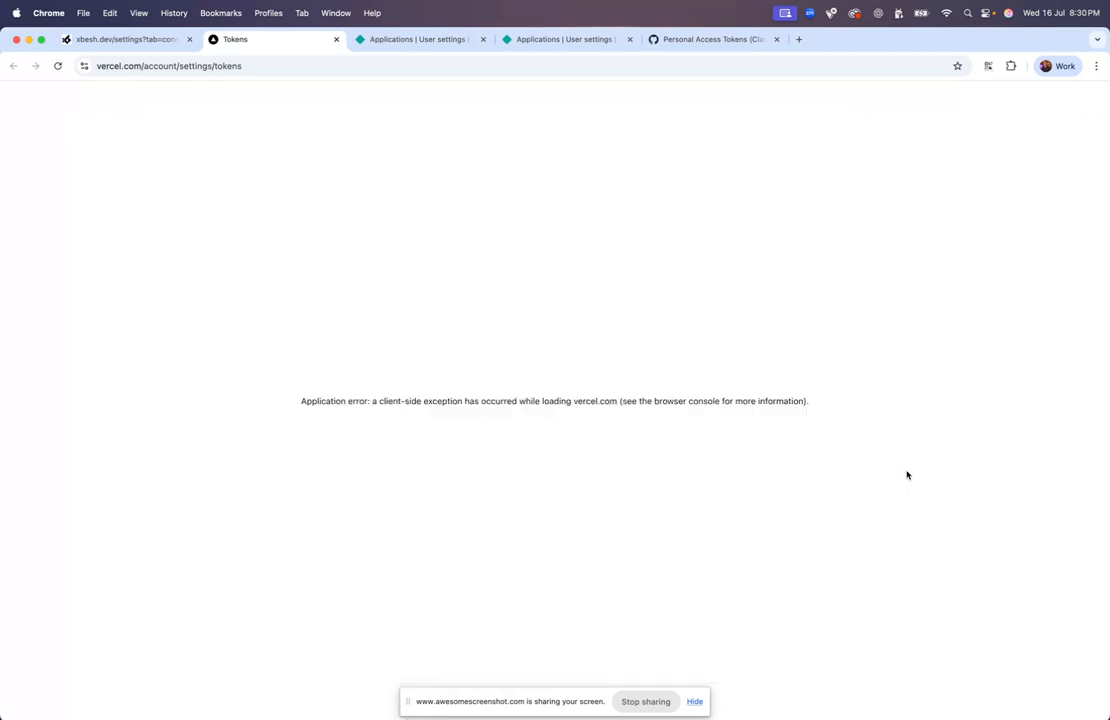
{"action": "key", "text": "super+r"}
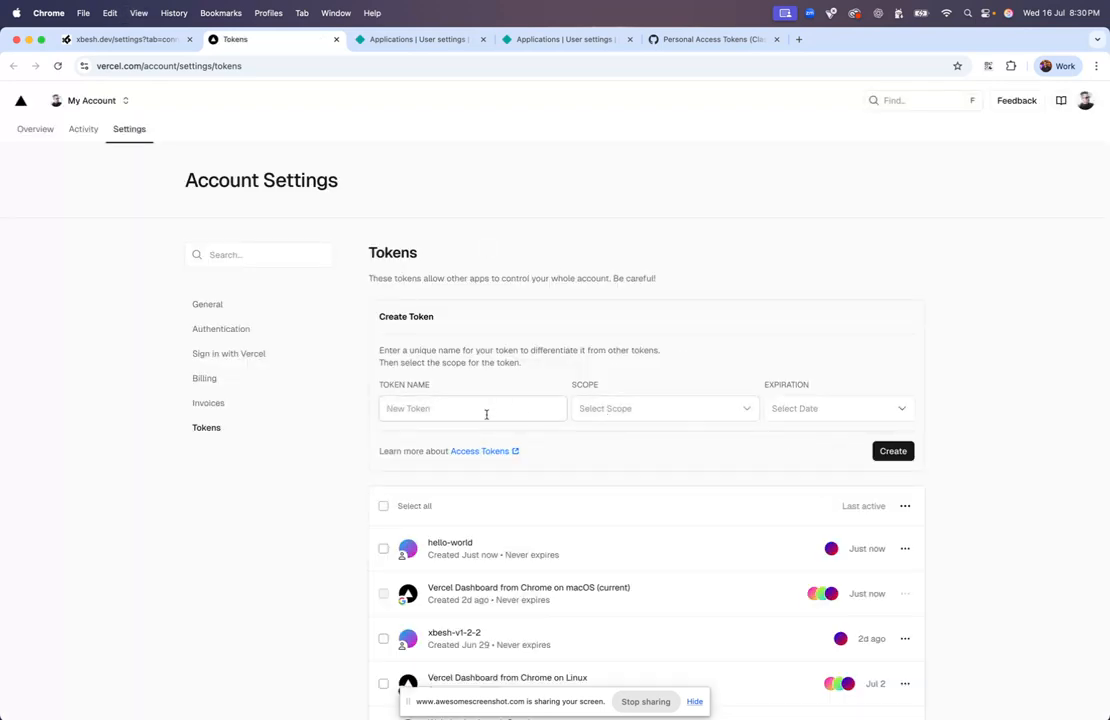
Delete the old hello-world token from Vercel
{"action": "left_click", "coordinate": [905, 549]}
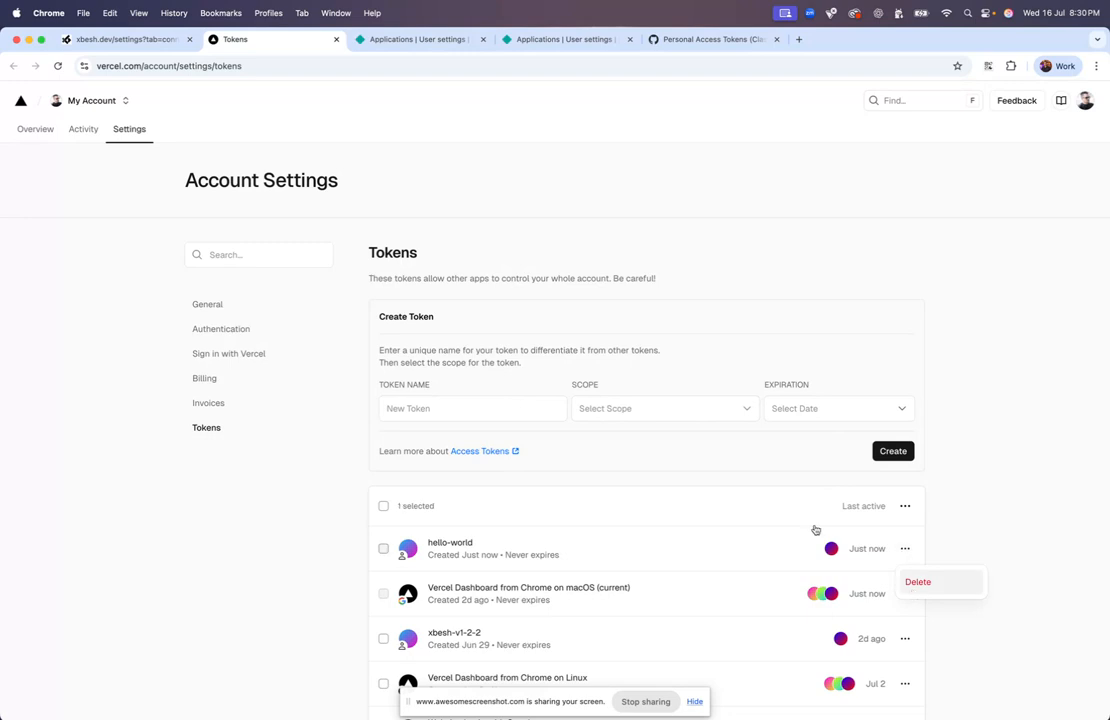
{"action": "key", "text": "Return"}
{"action": "left_click", "coordinate": [670, 469]}
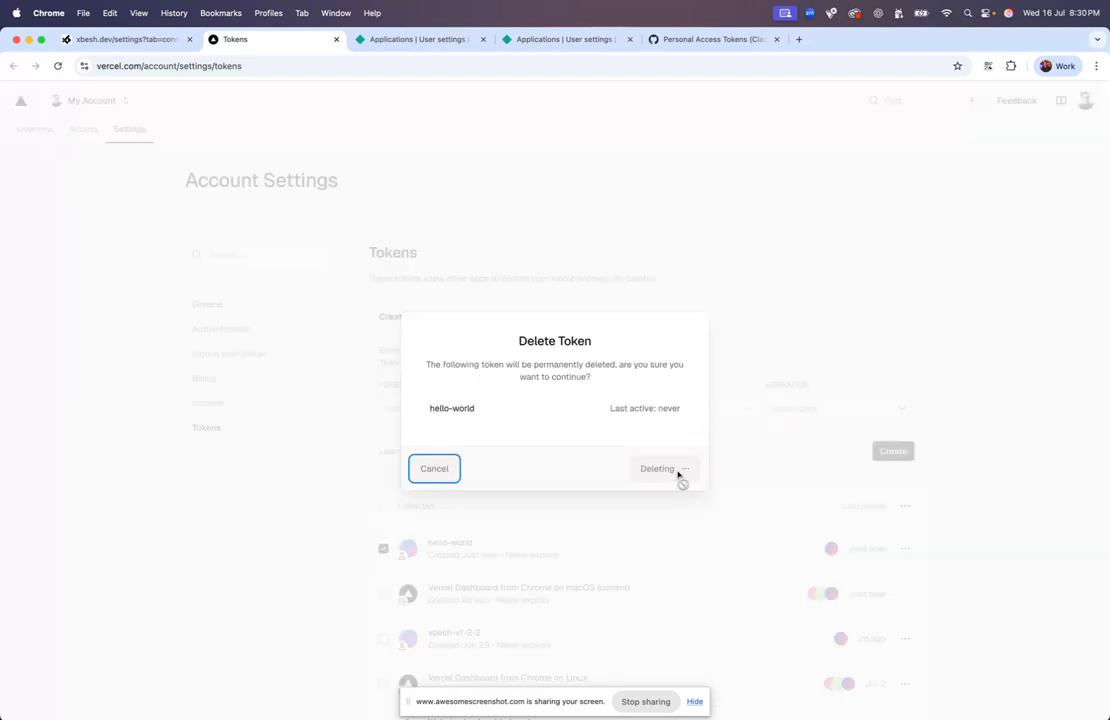
Create a personal-scope hello-wrold token with No Expiration and copy its value
{"action": "left_click", "coordinate": [473, 405]}
{"action": "type", "text": "hello-wrol"}
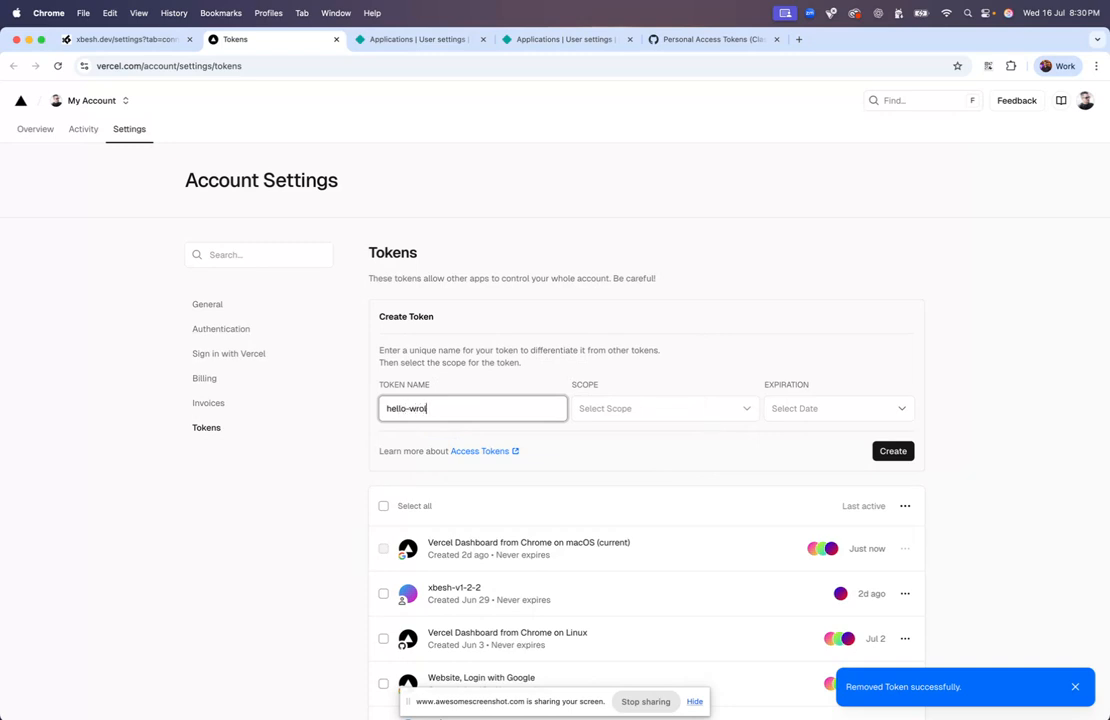
{"action": "type", "text": "d"}
{"action": "left_click", "coordinate": [627, 412]}
{"action": "left_click", "coordinate": [636, 442]}
{"action": "left_click", "coordinate": [859, 419]}
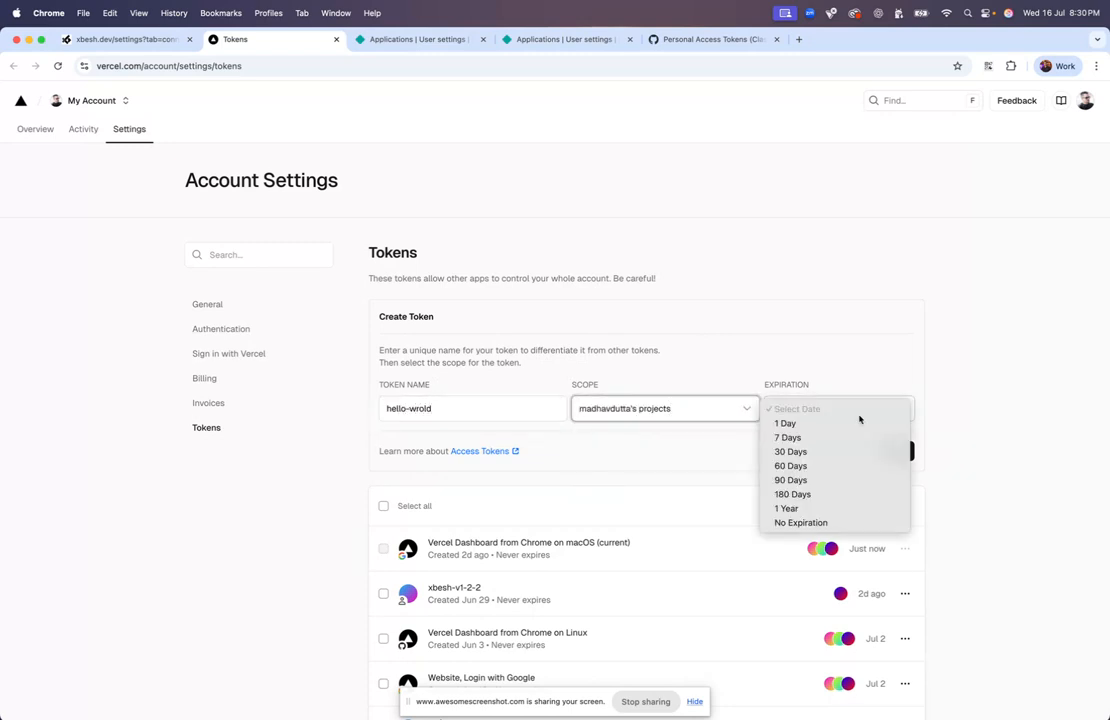
{"action": "left_click", "coordinate": [833, 523]}
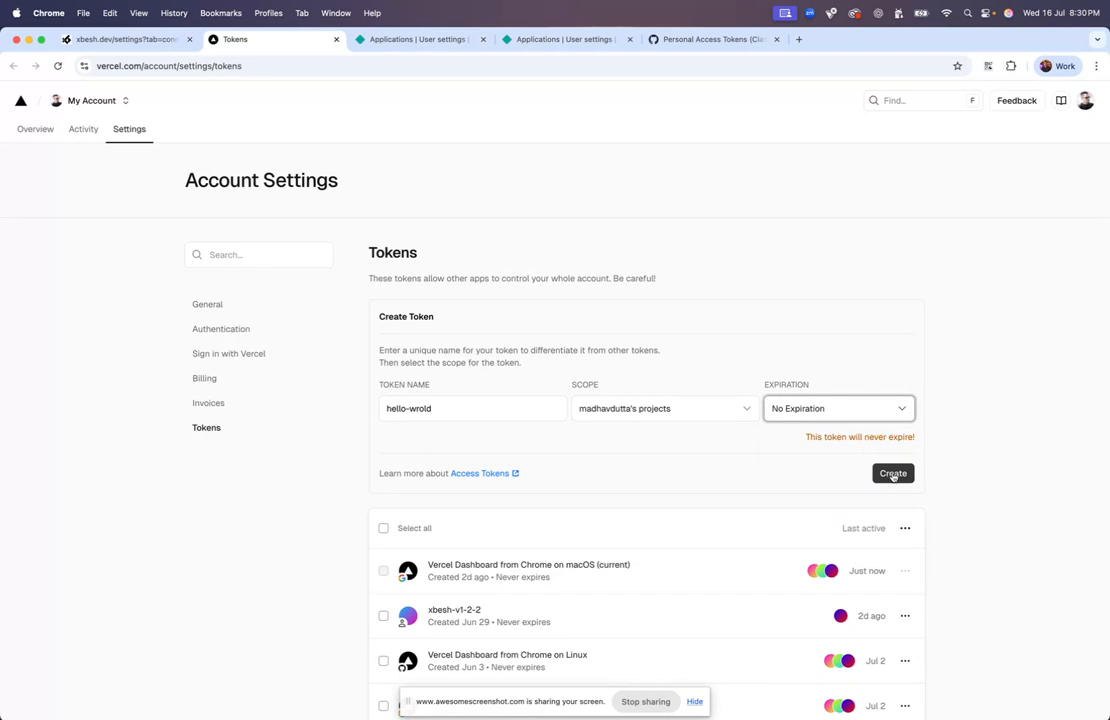
{"action": "left_click", "coordinate": [893, 474]}
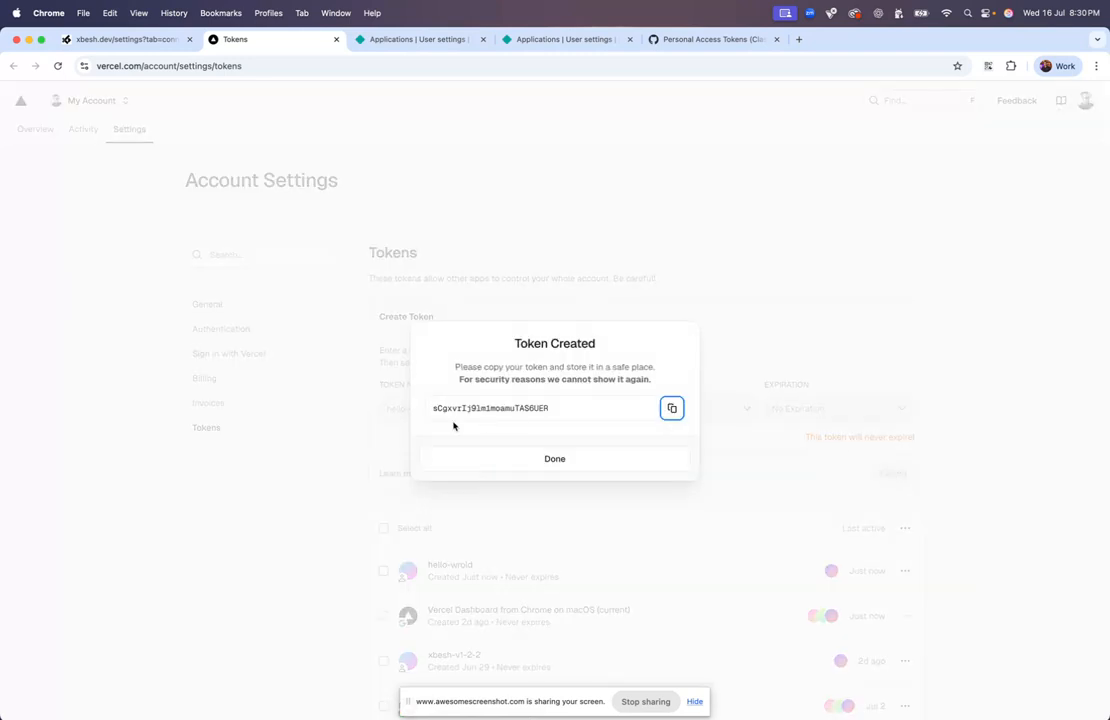
{"action": "left_click", "coordinate": [667, 409]}
{"action": "left_click", "coordinate": [130, 40]}
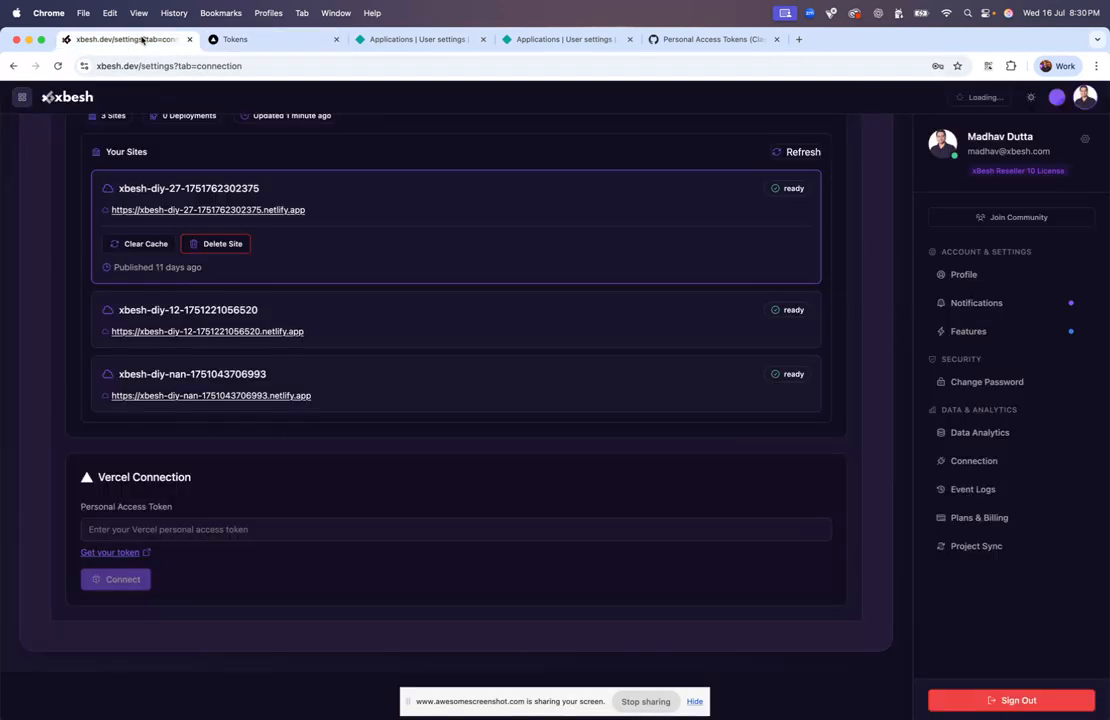
Paste the new token into Xbesh's Vercel Personal Access Token field and connect
{"action": "left_click", "coordinate": [161, 532]}
{"action": "key", "text": "super+v"}
{"action": "left_click", "coordinate": [137, 580]}
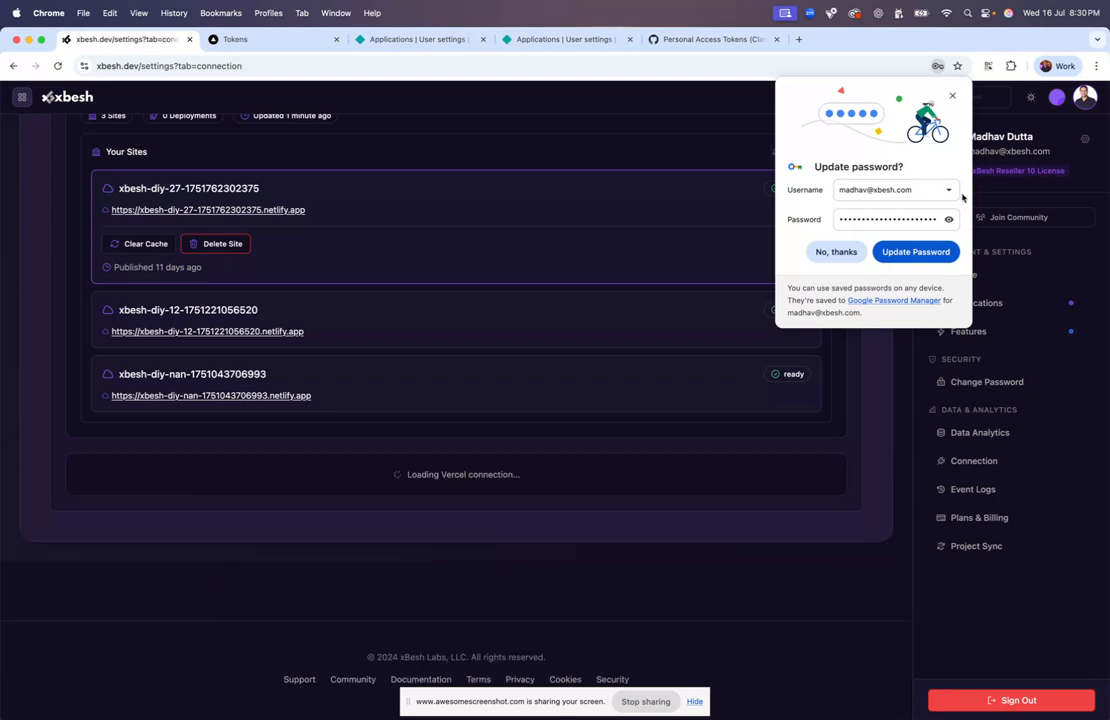
Expand Your Projects to review the 20 Vercel projects, then return to the top
{"action": "scroll", "coordinate": [488, 455], "scroll_direction": "down", "scroll_amount": 3}
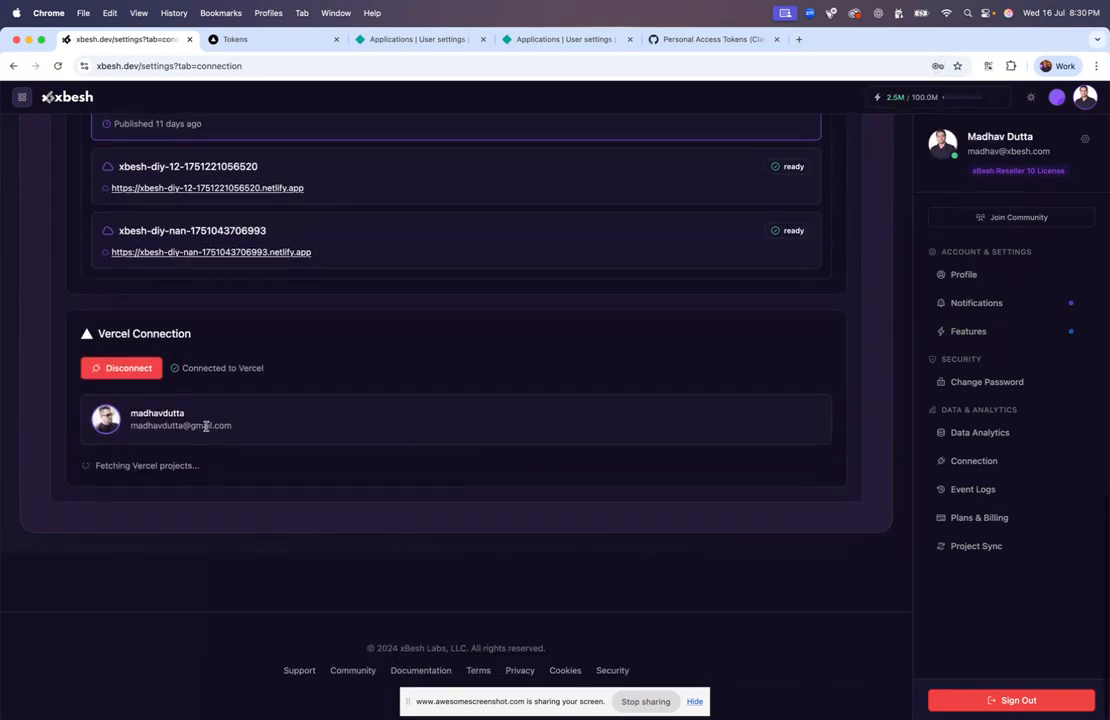
{"action": "left_click", "coordinate": [168, 478]}
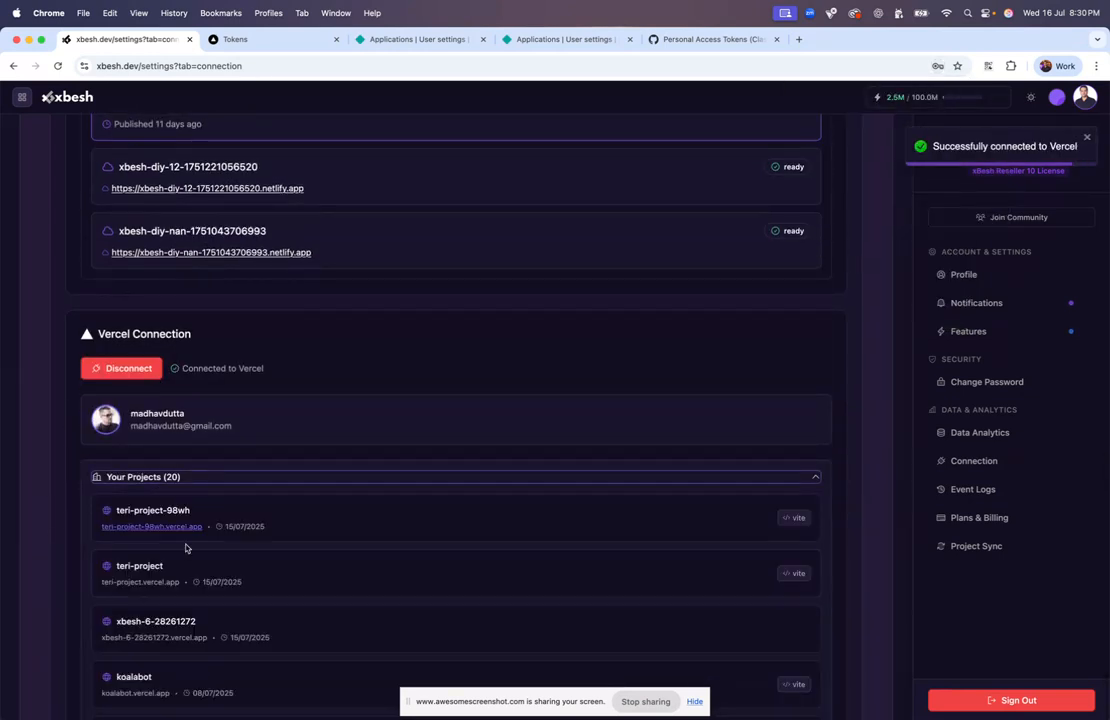
{"action": "scroll", "coordinate": [185, 530], "scroll_direction": "down", "scroll_amount": 5}
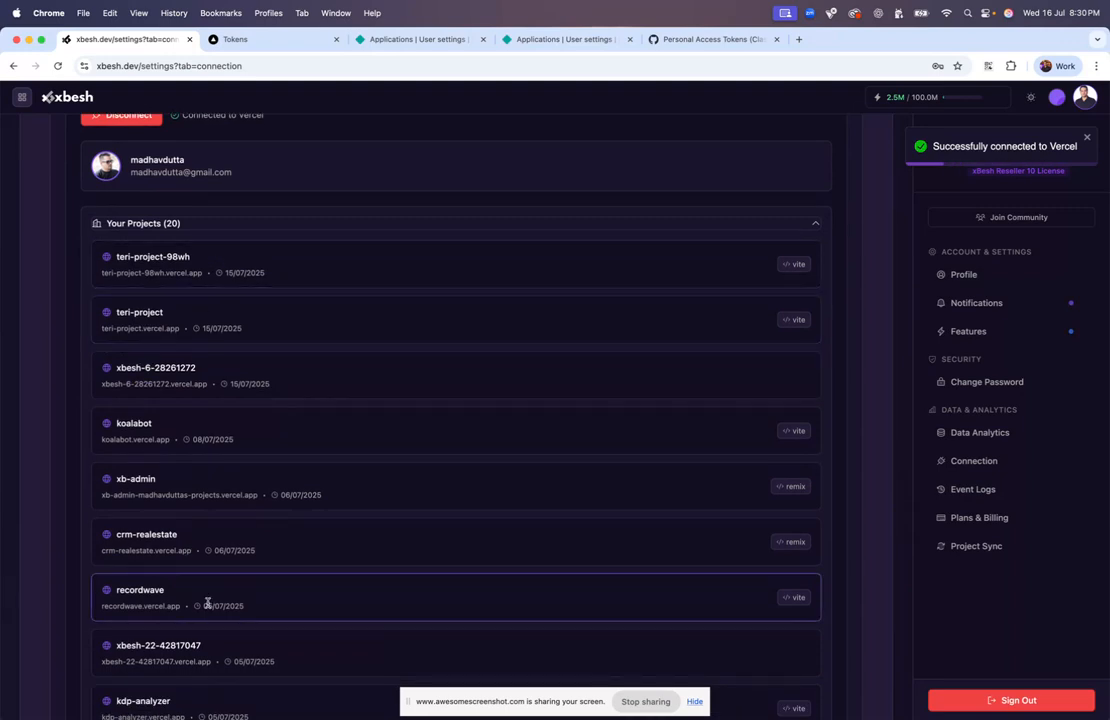
{"action": "scroll", "coordinate": [207, 600], "scroll_direction": "down", "scroll_amount": 20}
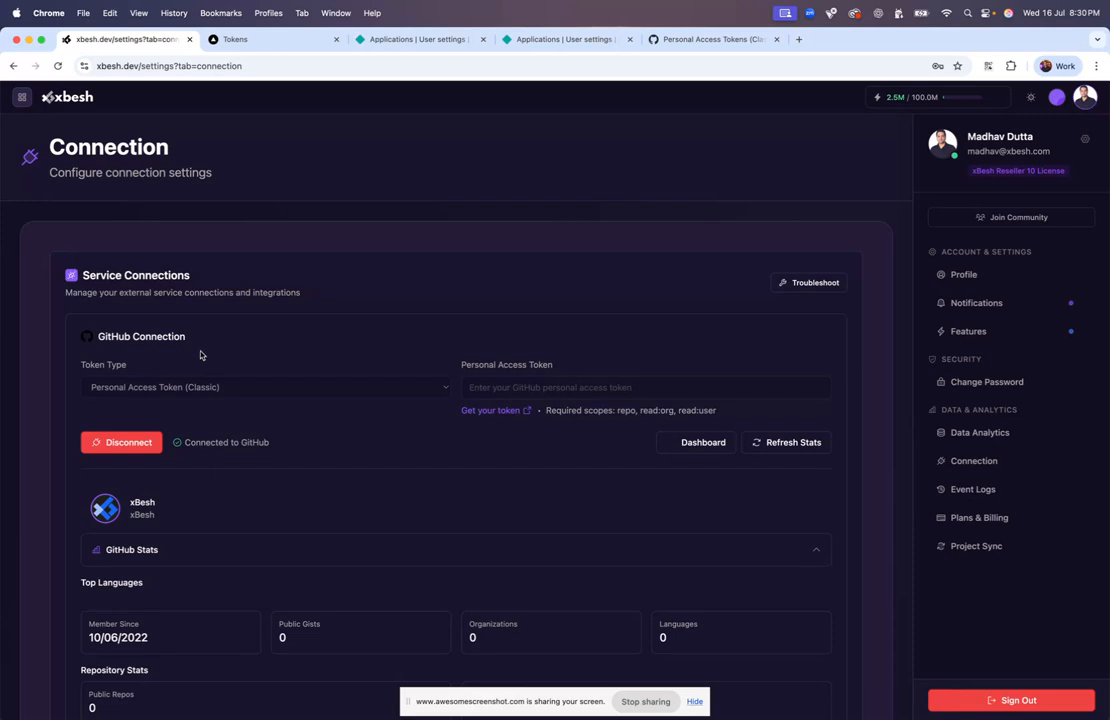
{"action": "scroll", "coordinate": [291, 453], "scroll_direction": "down", "scroll_amount": 3}
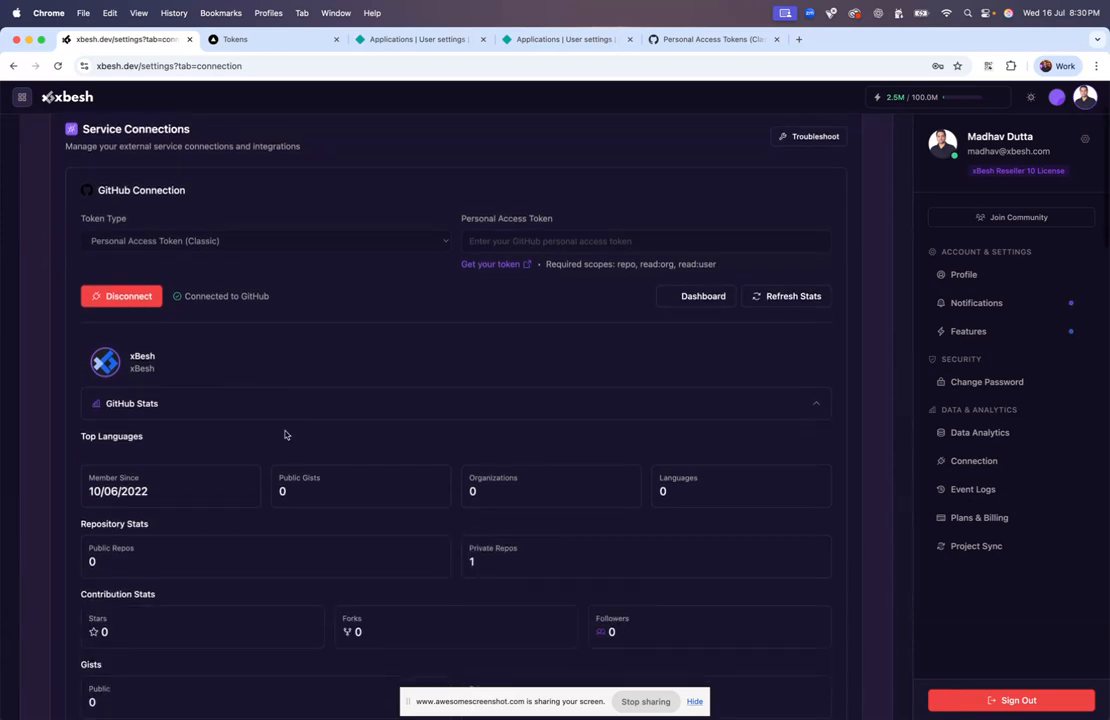
{"action": "scroll", "coordinate": [196, 334], "scroll_direction": "down", "scroll_amount": 20}
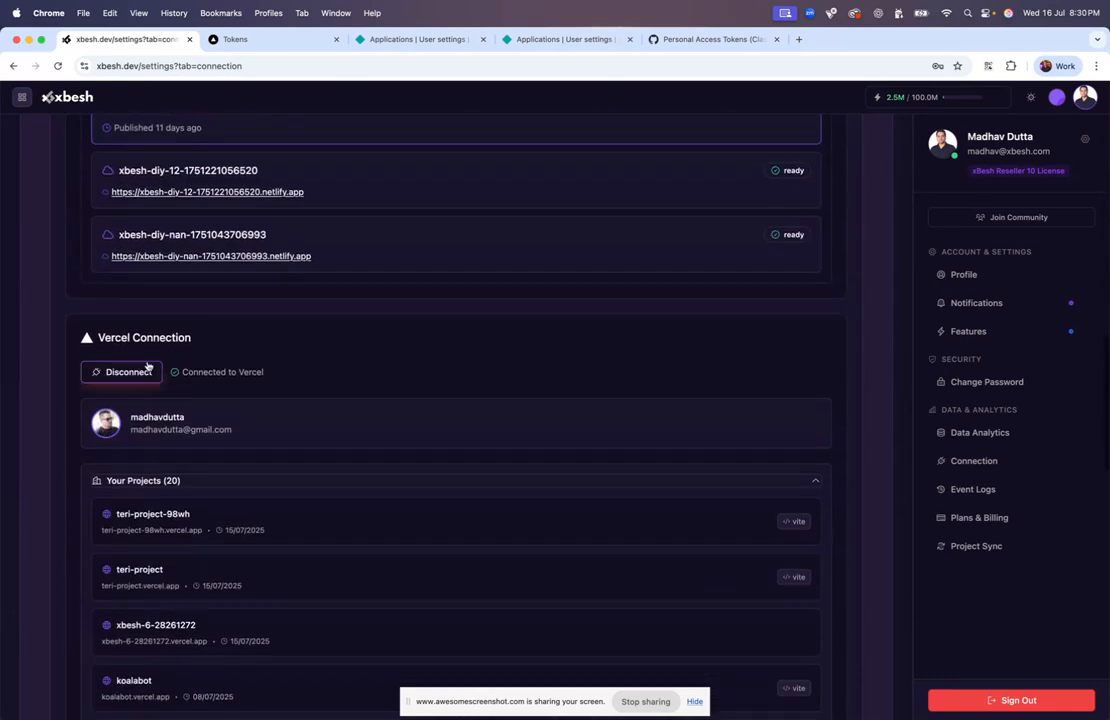
{"action": "scroll", "coordinate": [312, 393], "scroll_direction": "up", "scroll_amount": 20}
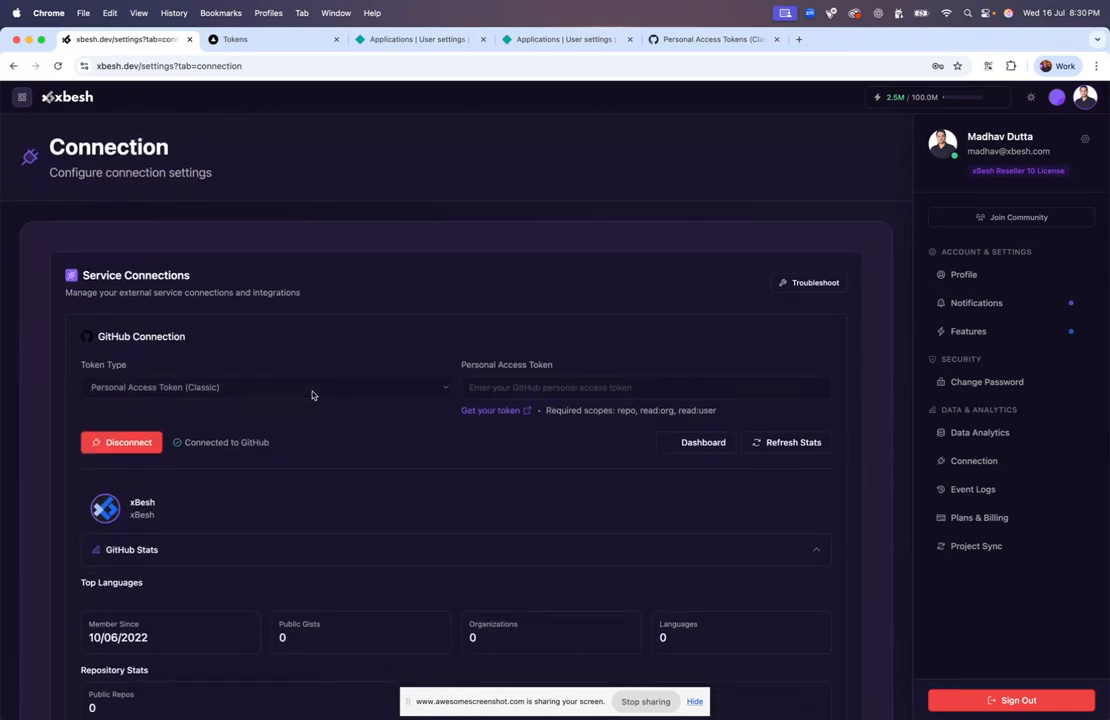